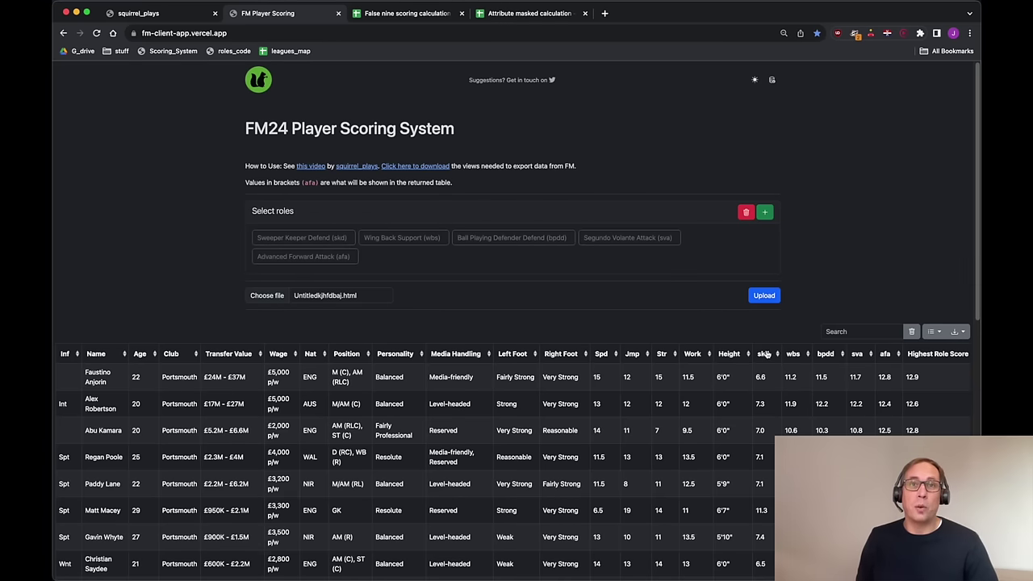
left_click(766, 355)
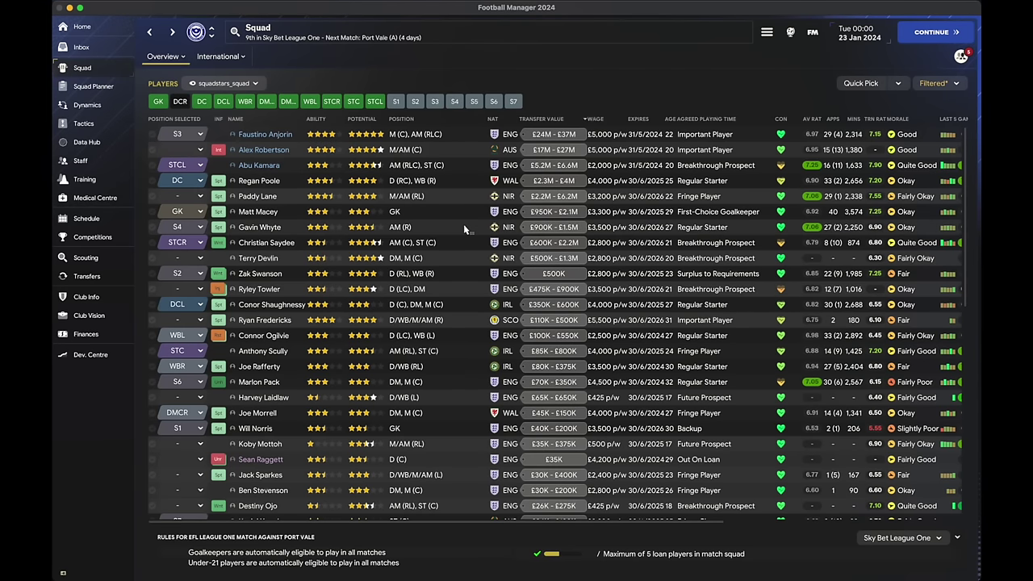
Switch the squad list to the custom all_attributes_squad view and look across its attribute columns
left_click(224, 86)
mouse_move(242, 100)
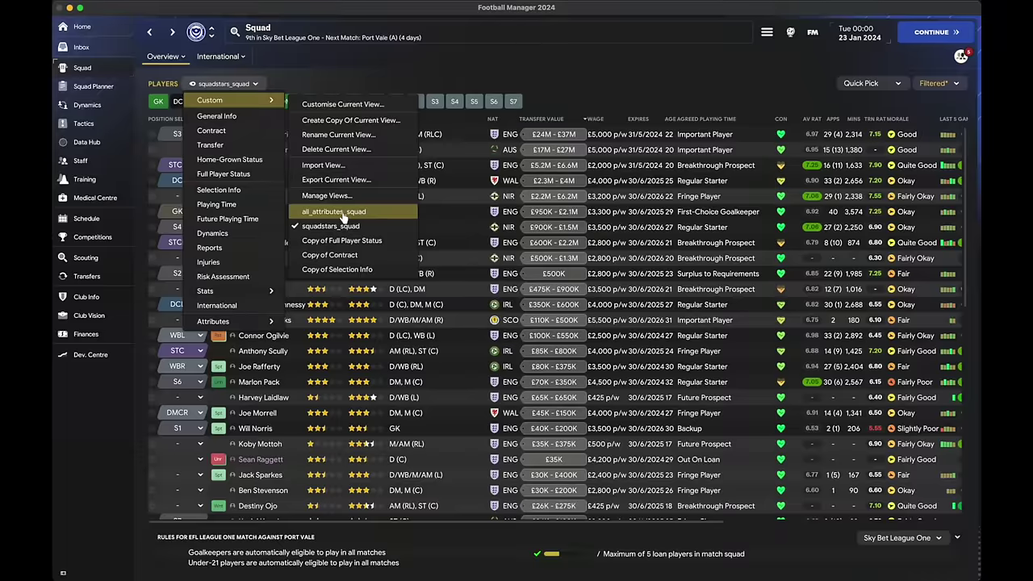
left_click(340, 213)
scroll(650, 229, "right", 5)
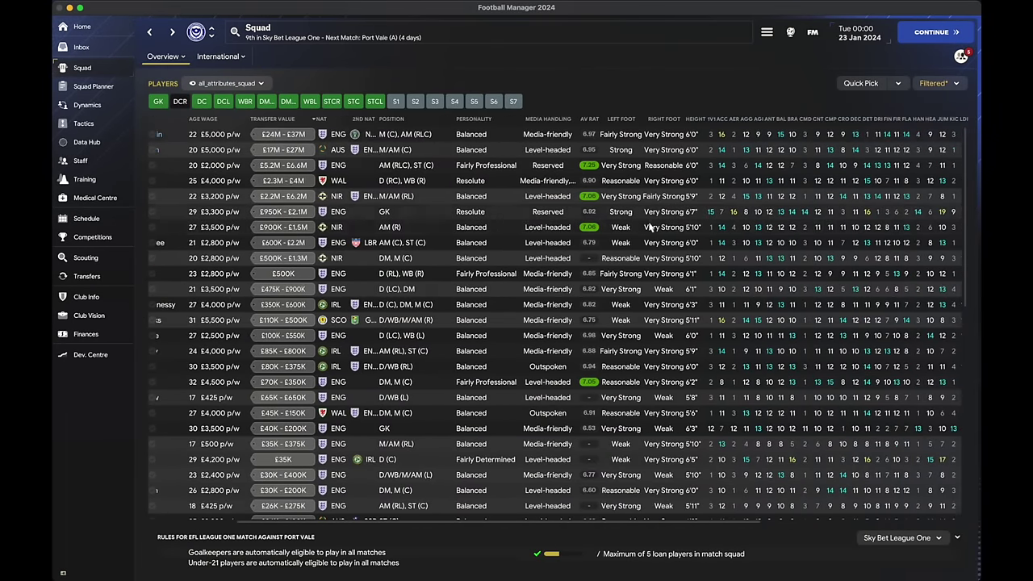
scroll(649, 227, "left", 5)
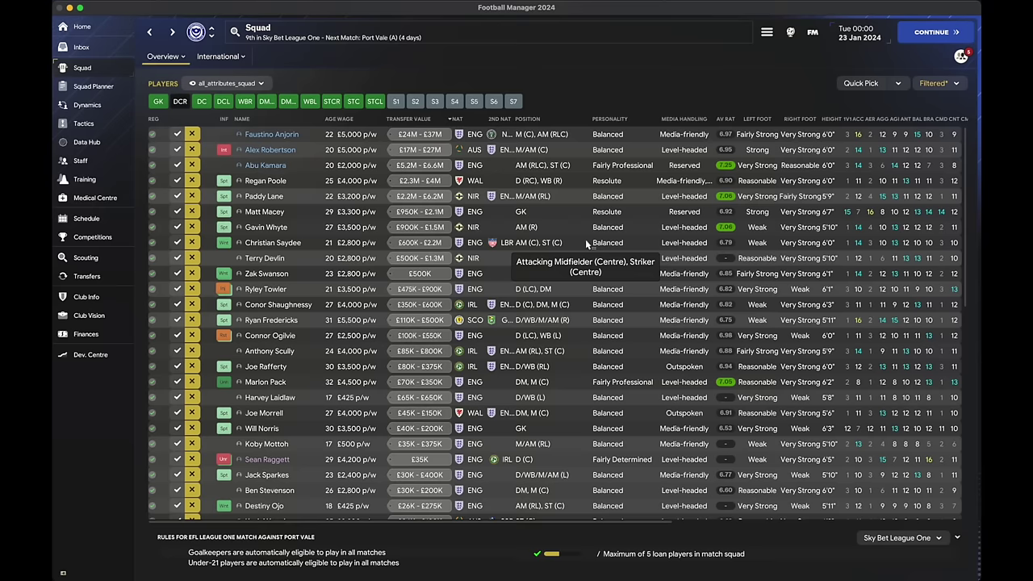
Export the squad view as a web page named Untitledkjhfdbaj in the FM files on desktop folder
key("super+p")
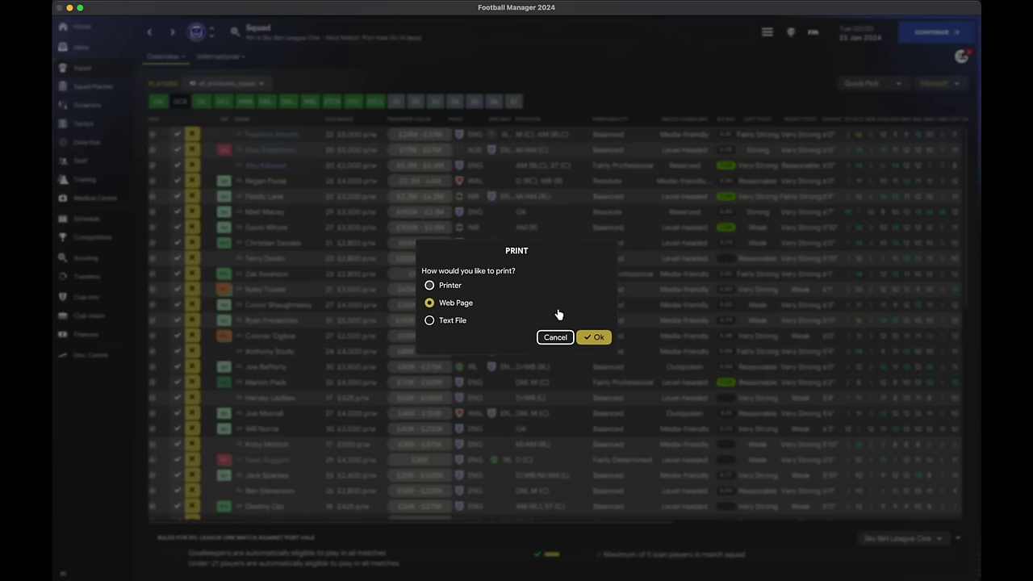
left_click(597, 337)
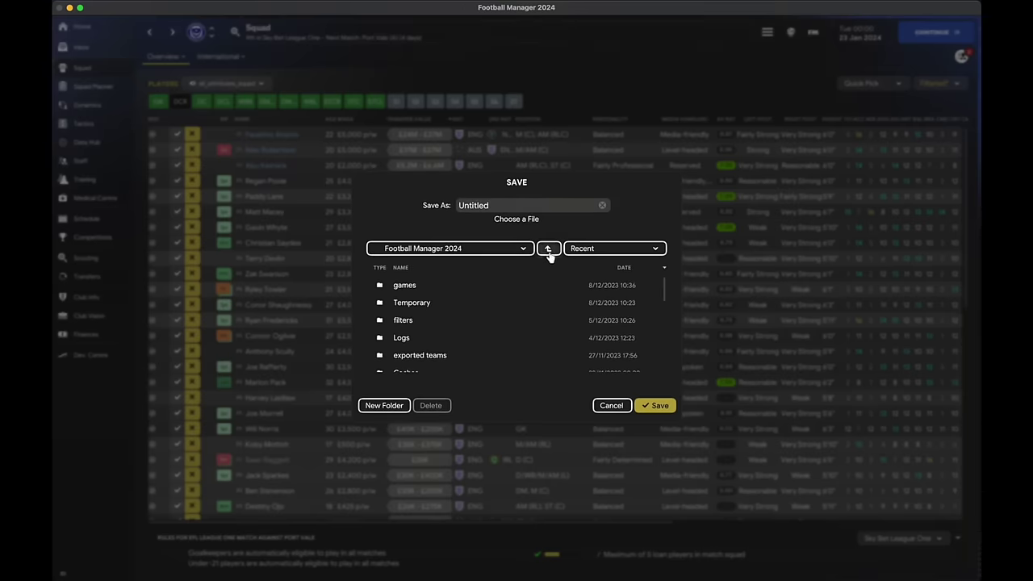
left_click(584, 250)
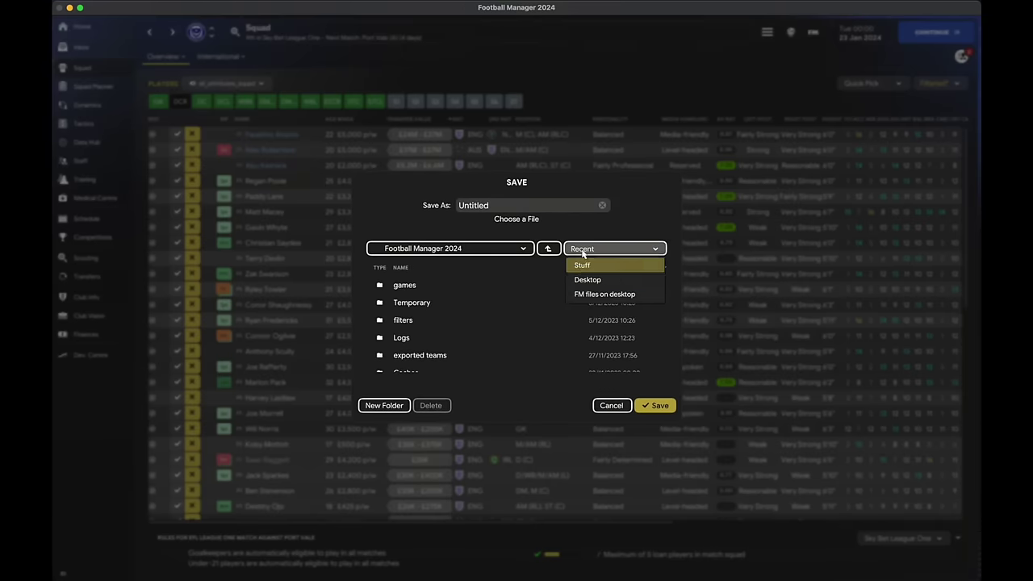
left_click(597, 294)
left_click(508, 205)
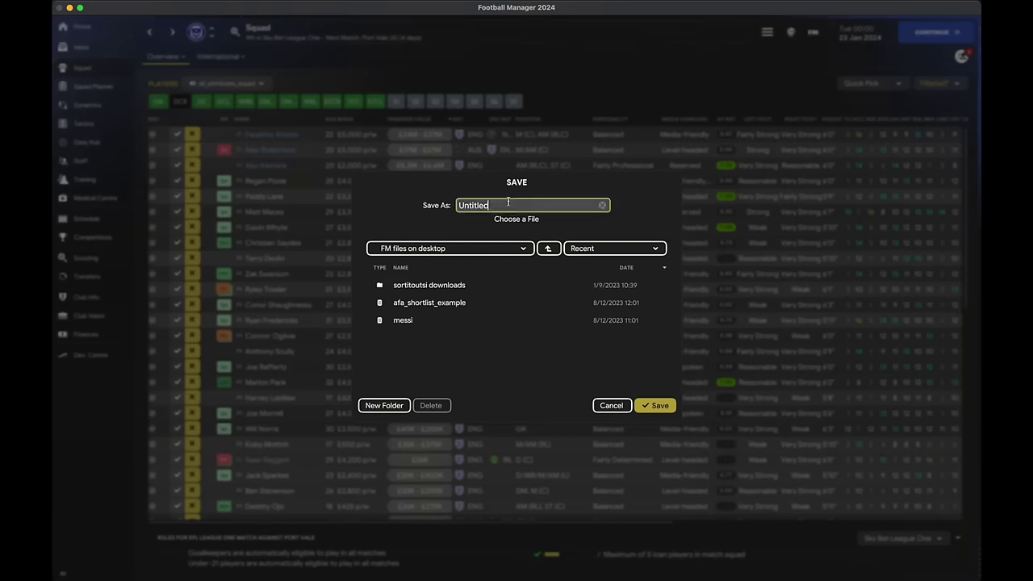
type("kjhfdbaj")
key("Return")
Switch to the FM24 Player Scoring System in the browser and choose Untitledkjhfdbaj.html as the file to score
key("super+Tab")
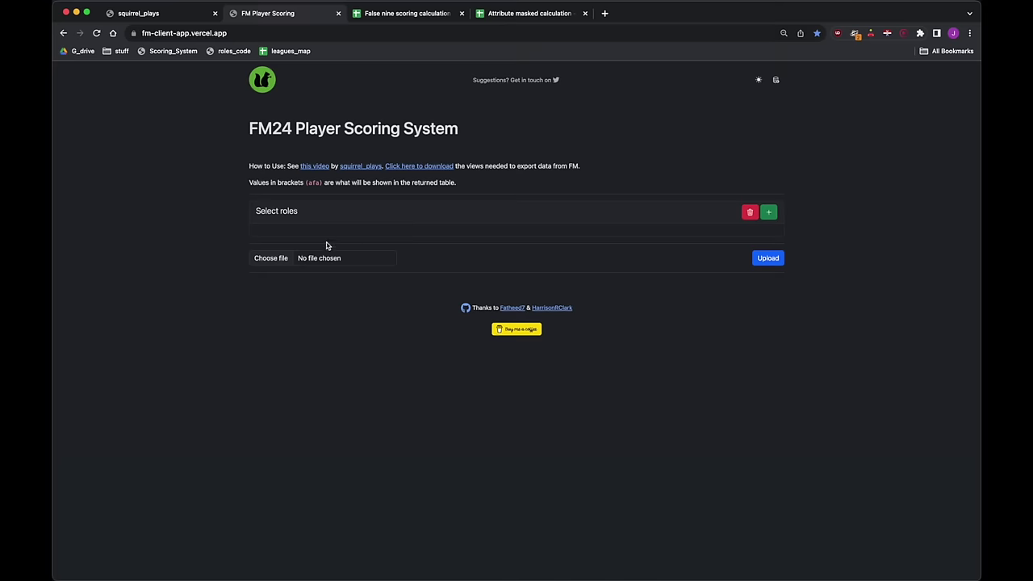
left_click(272, 260)
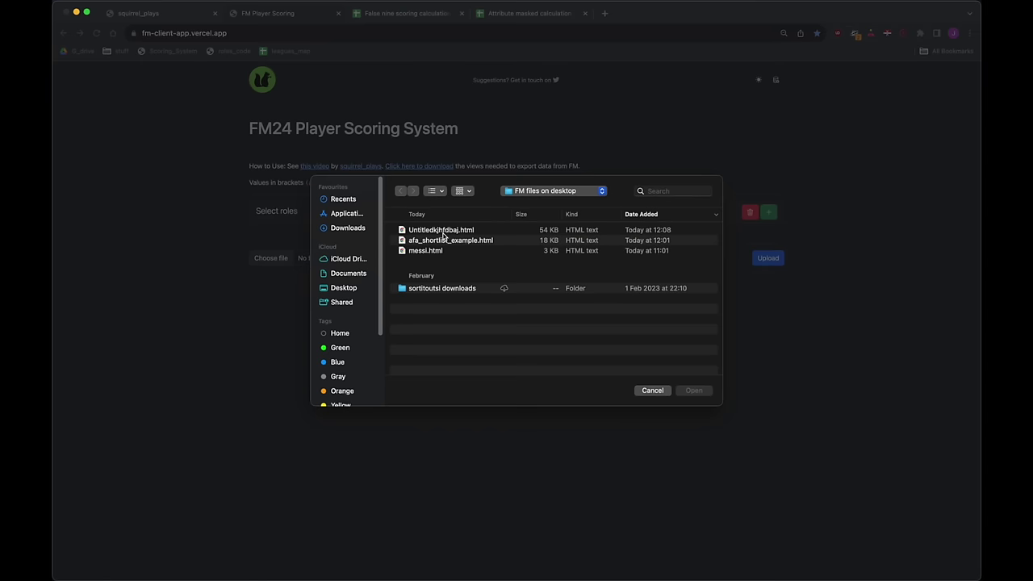
left_click(443, 231)
left_click(699, 391)
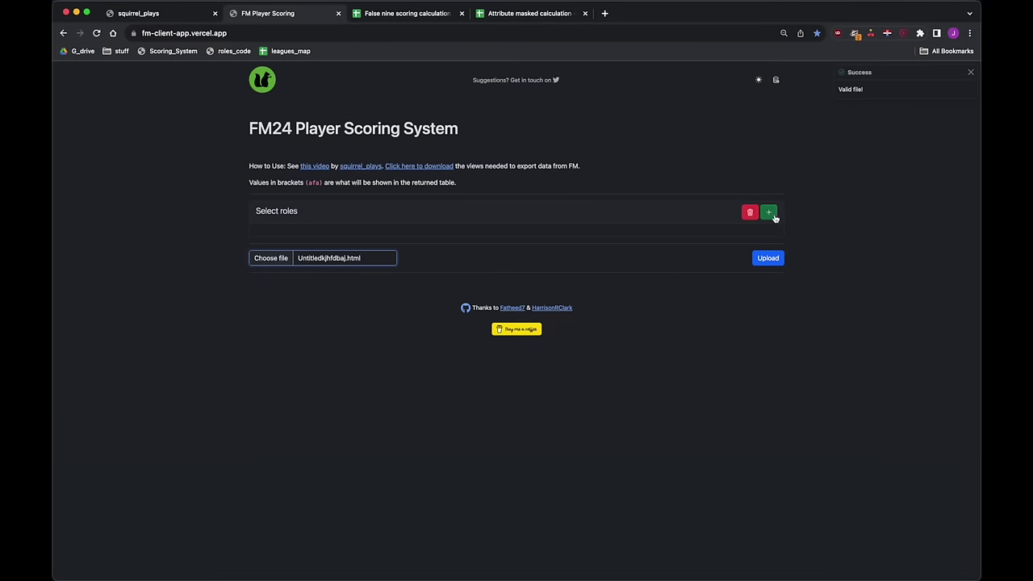
Select the roles Sweeper Keeper Defend, Wing Back Support, Ball Playing Defender Defend, Segundo Volante Attack and Advanced Forward Attack
left_click(771, 213)
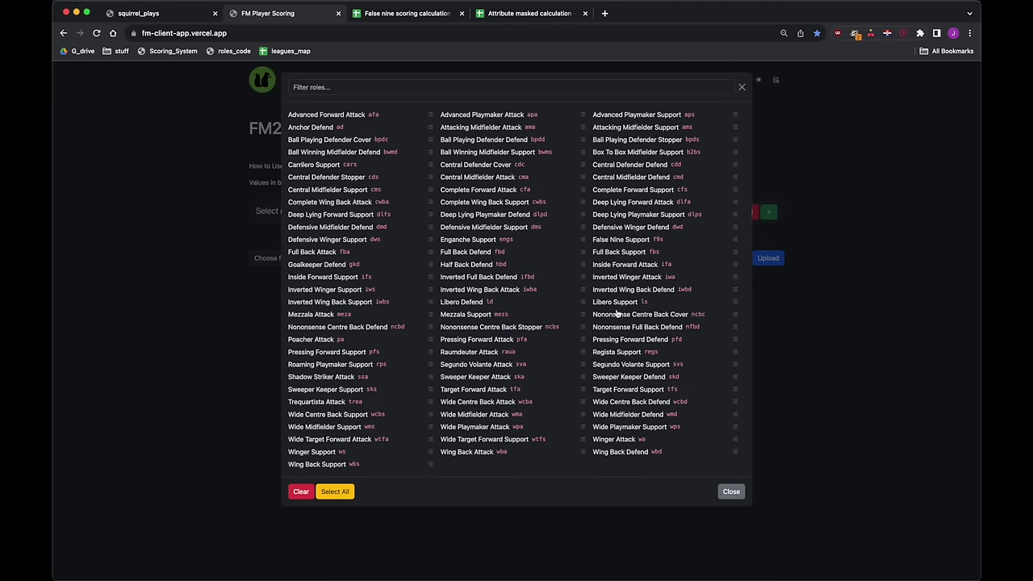
left_click(638, 379)
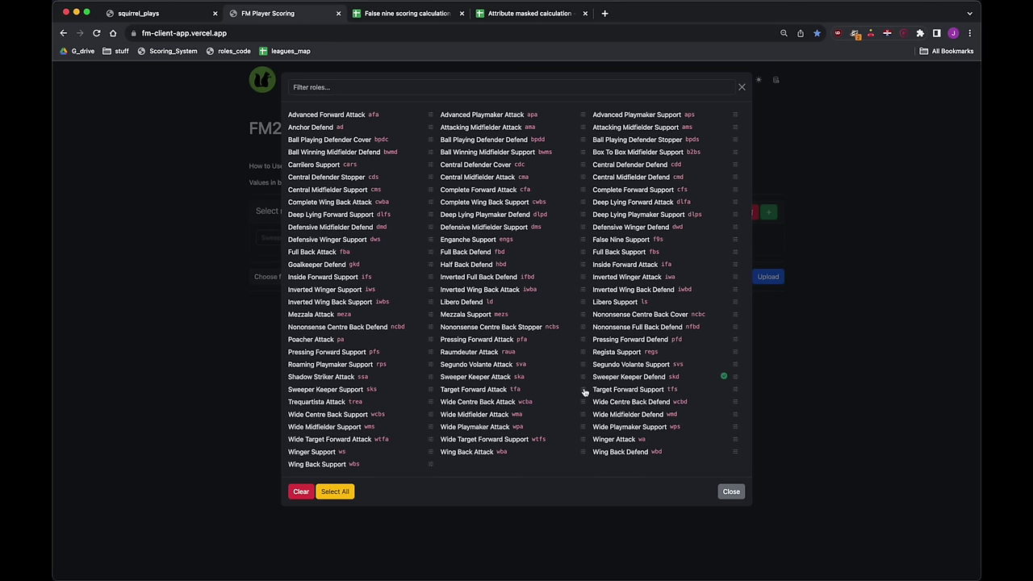
left_click(324, 467)
left_click(480, 142)
left_click(476, 367)
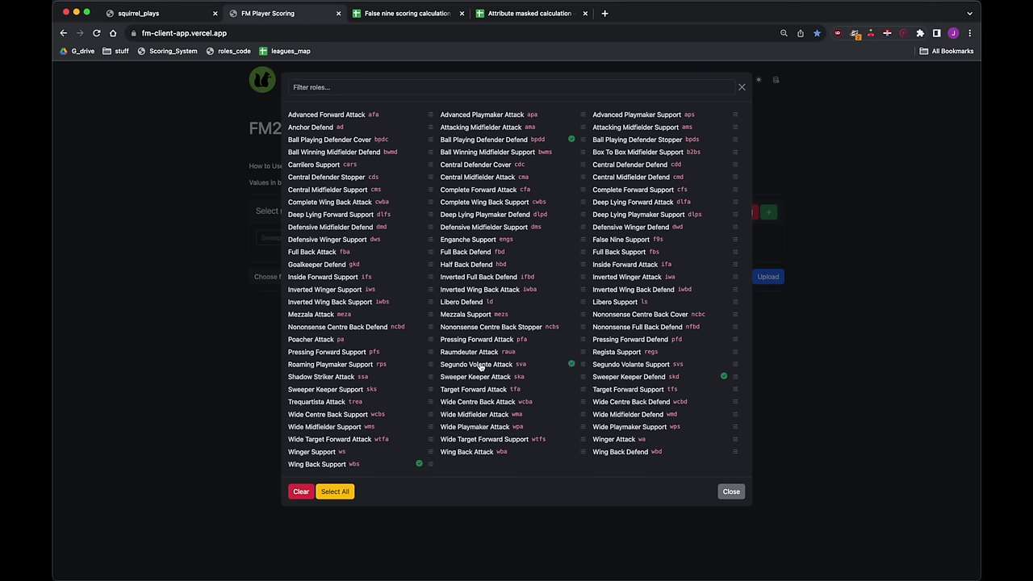
left_click(335, 116)
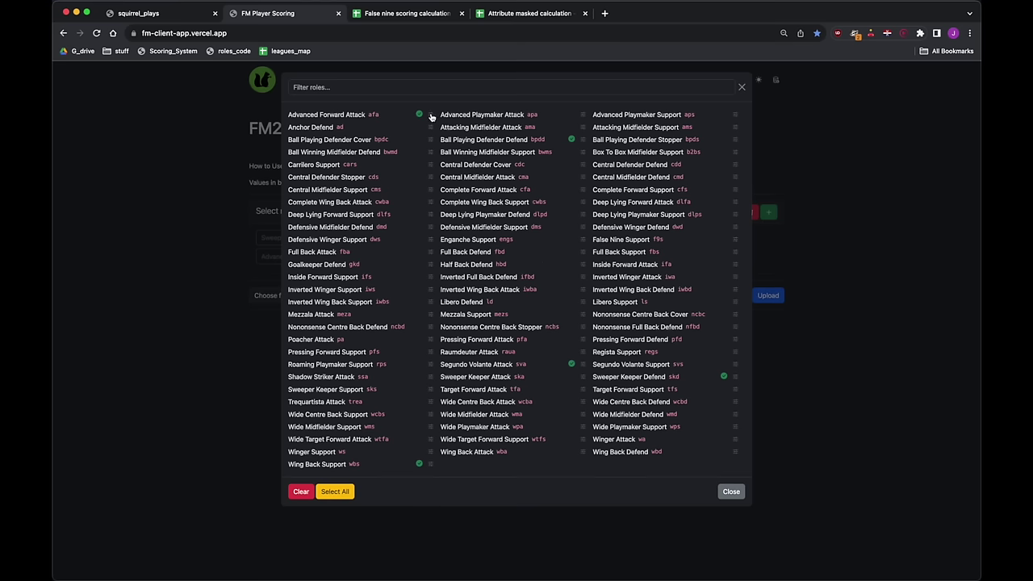
Review the attribute weightings of the Advanced Forward Attack role without changing them
left_click(431, 115)
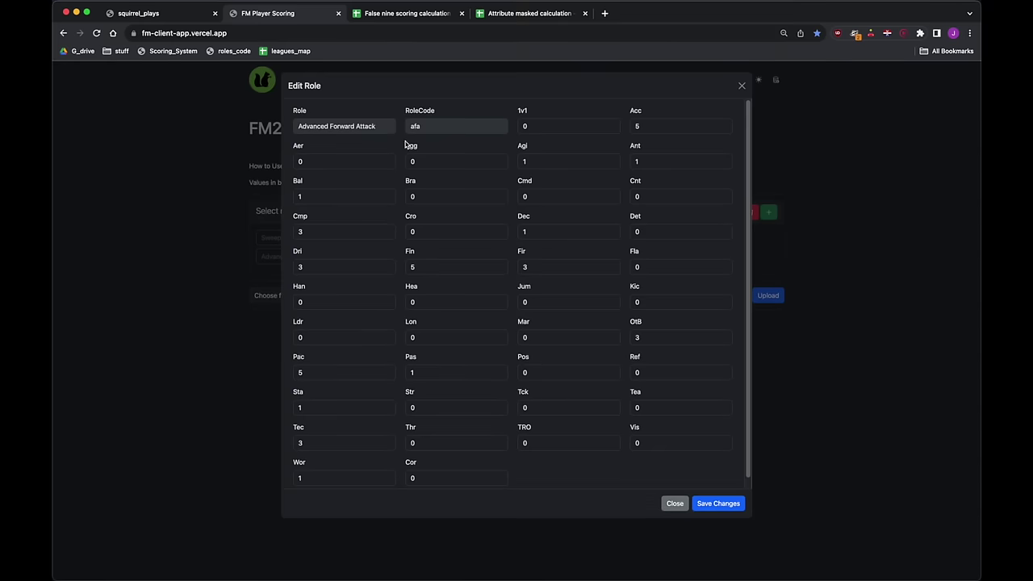
scroll(563, 275, "up", 1)
left_click(675, 504)
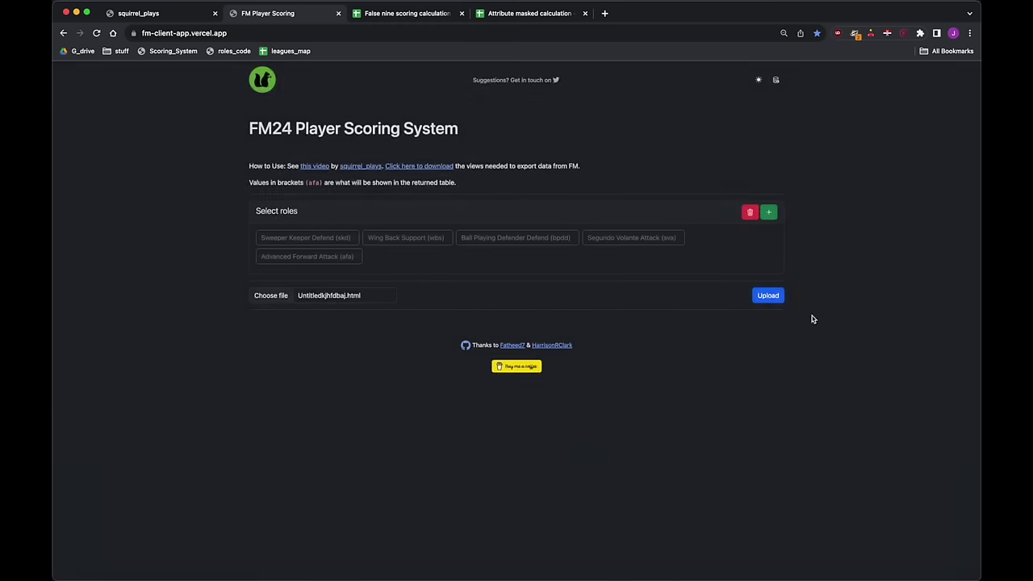
Upload the squad file for scoring and sort the results by skd score from highest to lowest
left_click(767, 296)
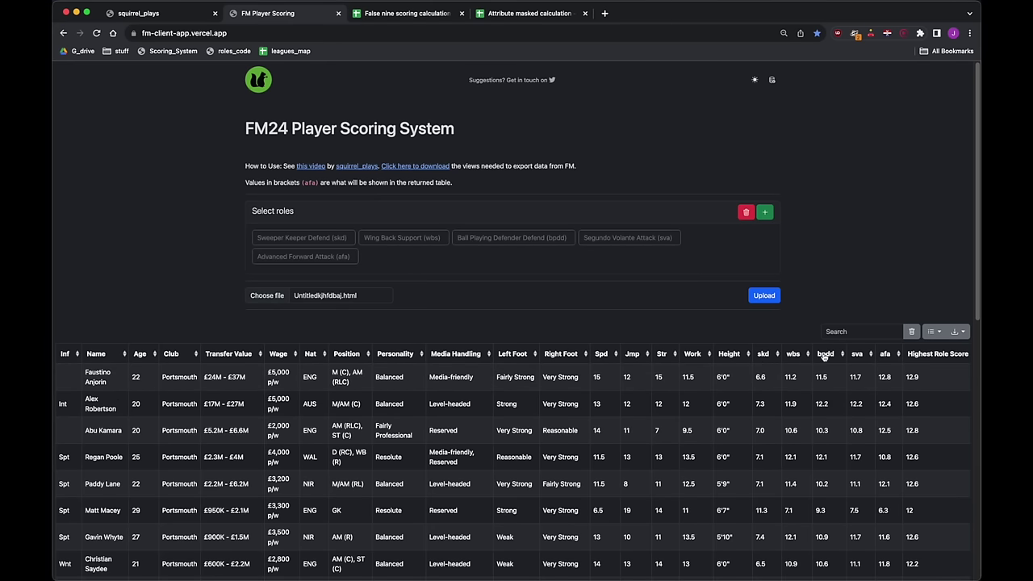
left_click(765, 354)
left_click(766, 354)
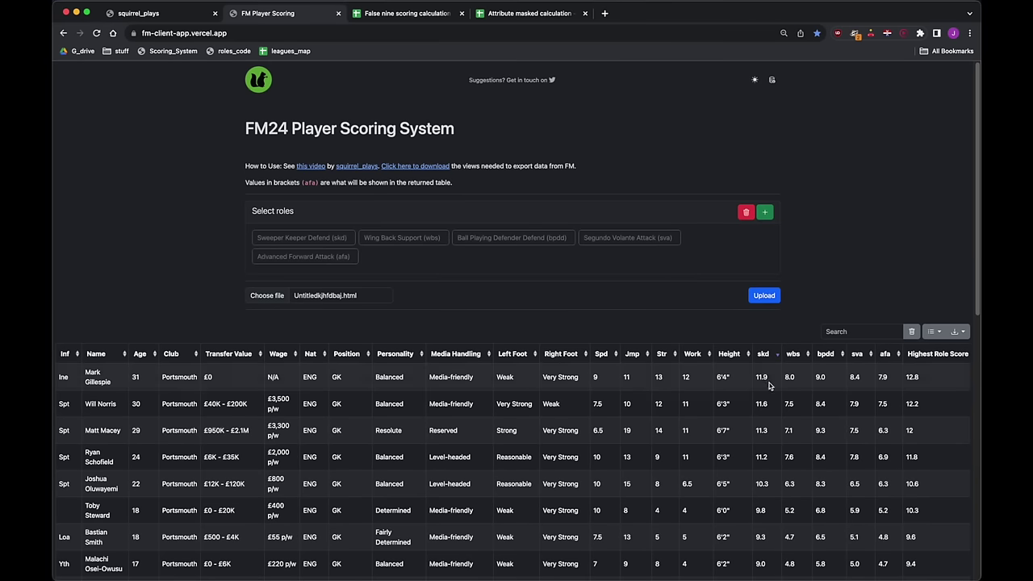
scroll(759, 404, "down", 1)
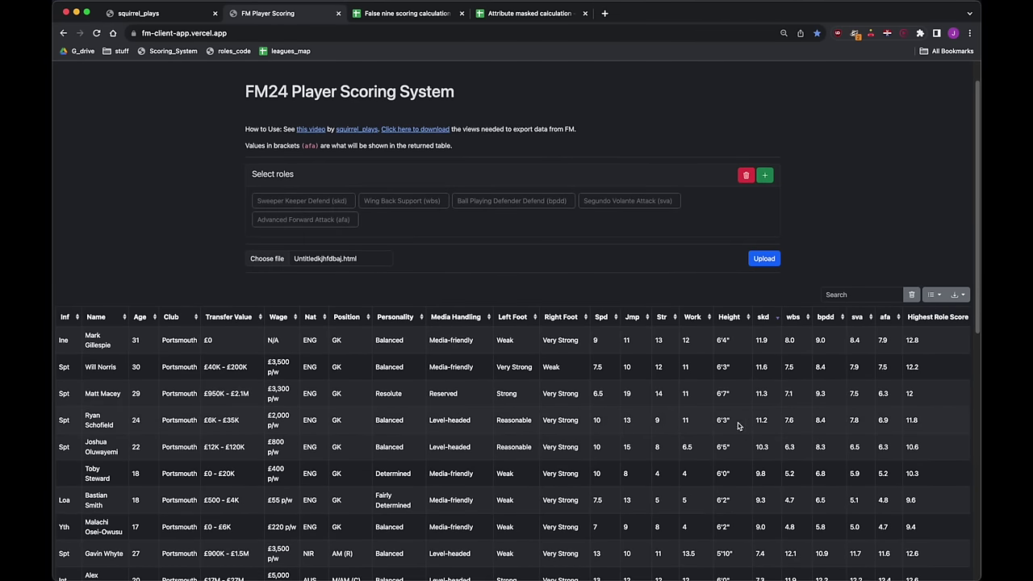
triple_click(105, 346)
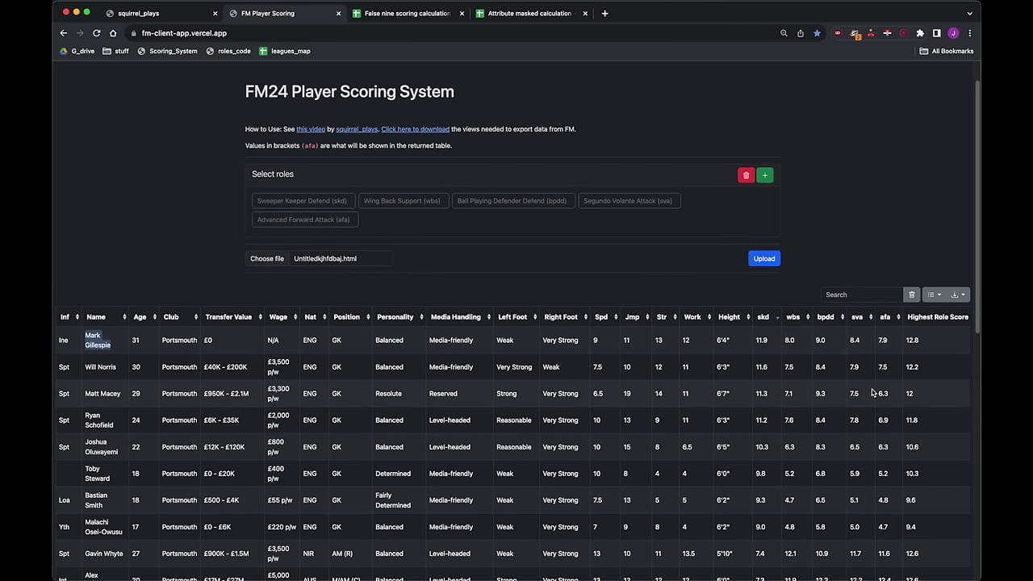
Sort the player table by afa score from highest to lowest
left_click(886, 319)
left_click(885, 319)
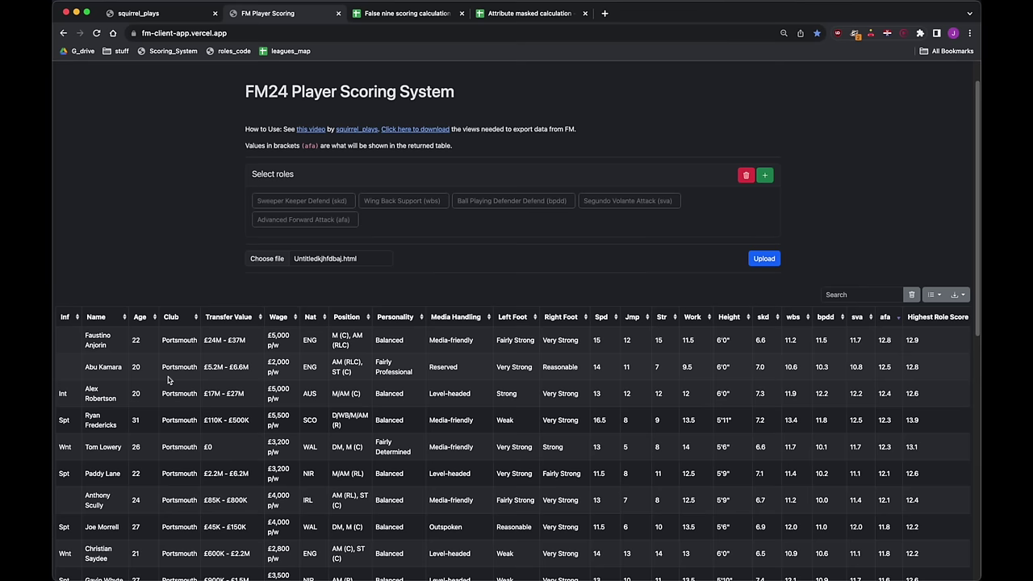
Upload messi.html and score it for the False Nine Support role only
scroll(168, 379, "up", 2)
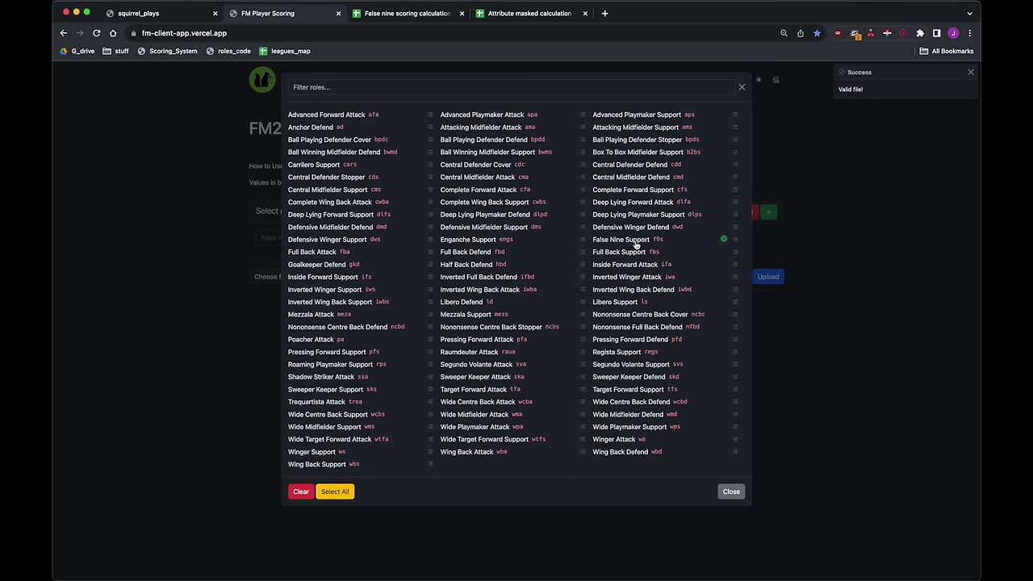
left_click(731, 492)
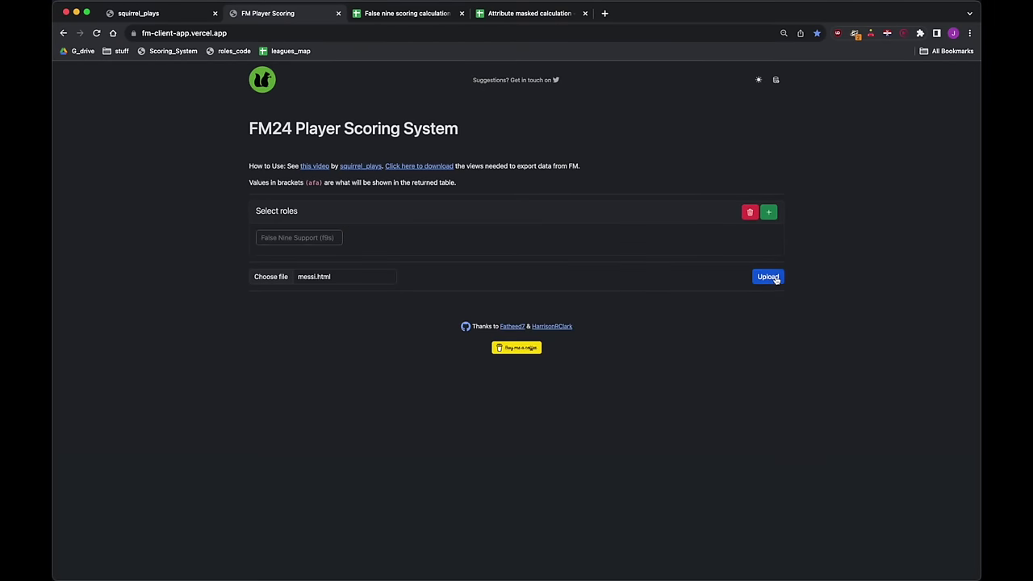
left_click(774, 278)
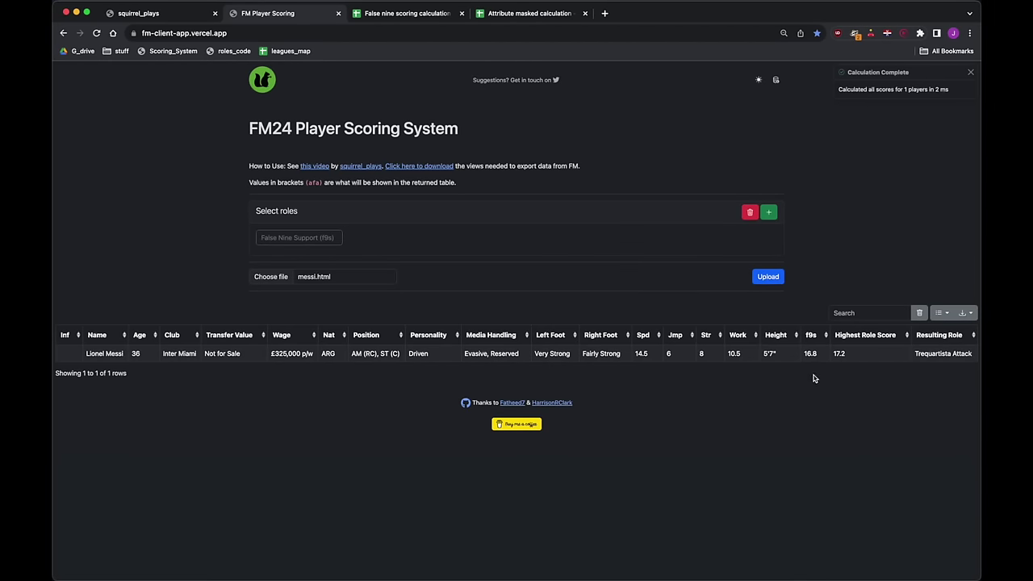
Examine the False nine scoring calculation spreadsheet, including the score table and the Key, Green and Blue weights in F4:H21
key("ctrl+Tab")
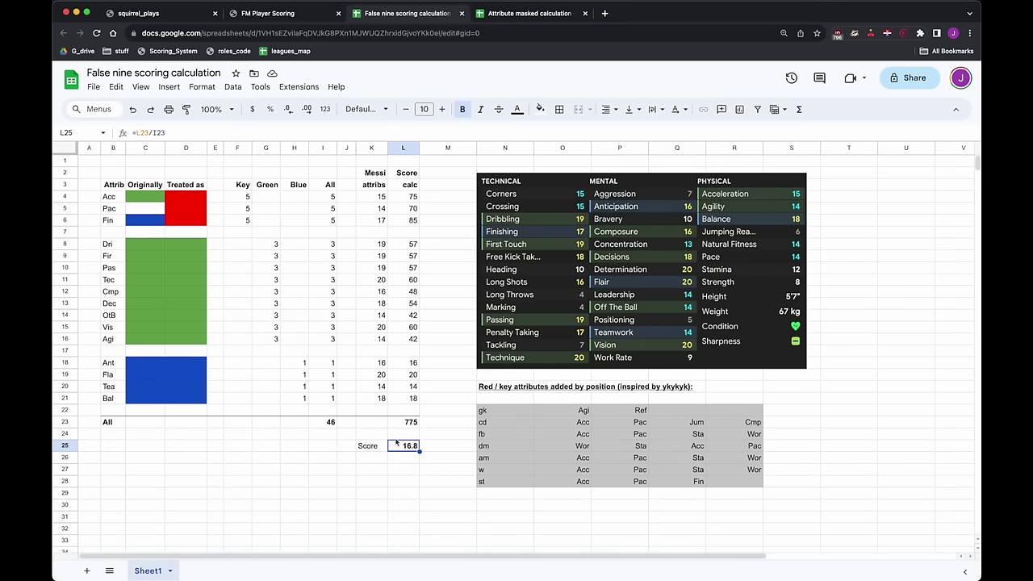
left_click(278, 449)
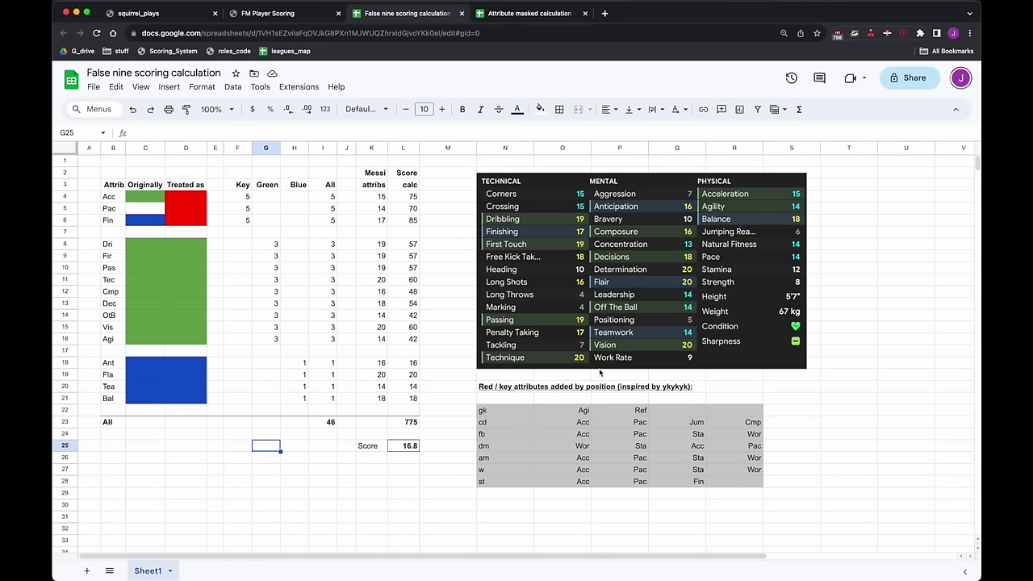
left_click(214, 458)
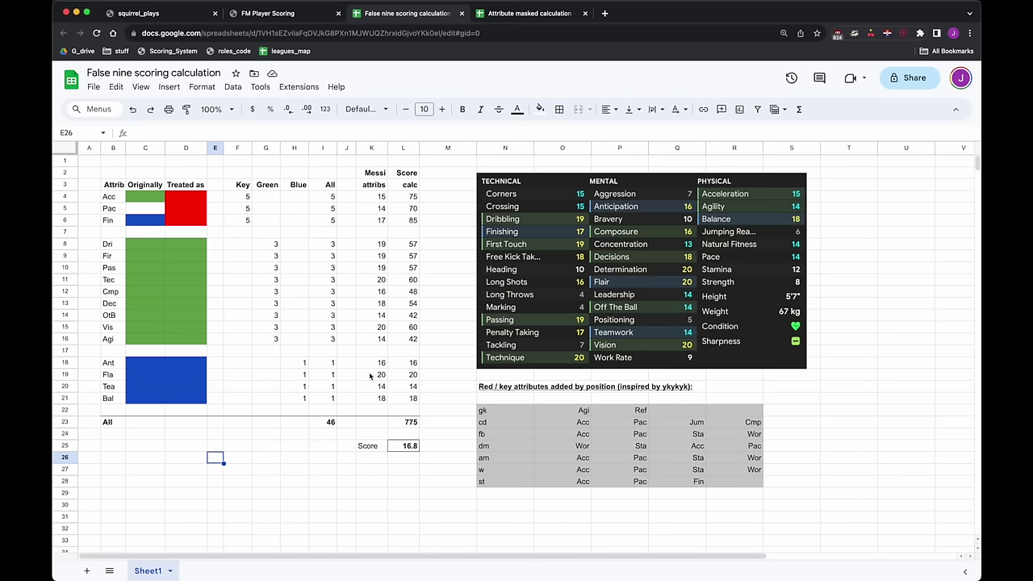
left_click_drag(113, 173, 405, 451)
left_click(267, 480)
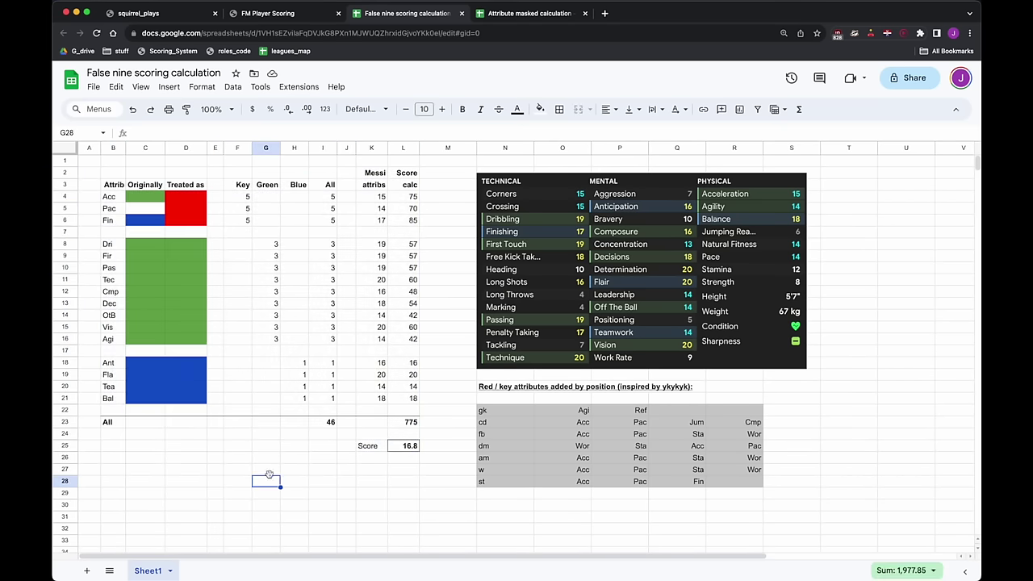
left_click_drag(243, 197, 296, 399)
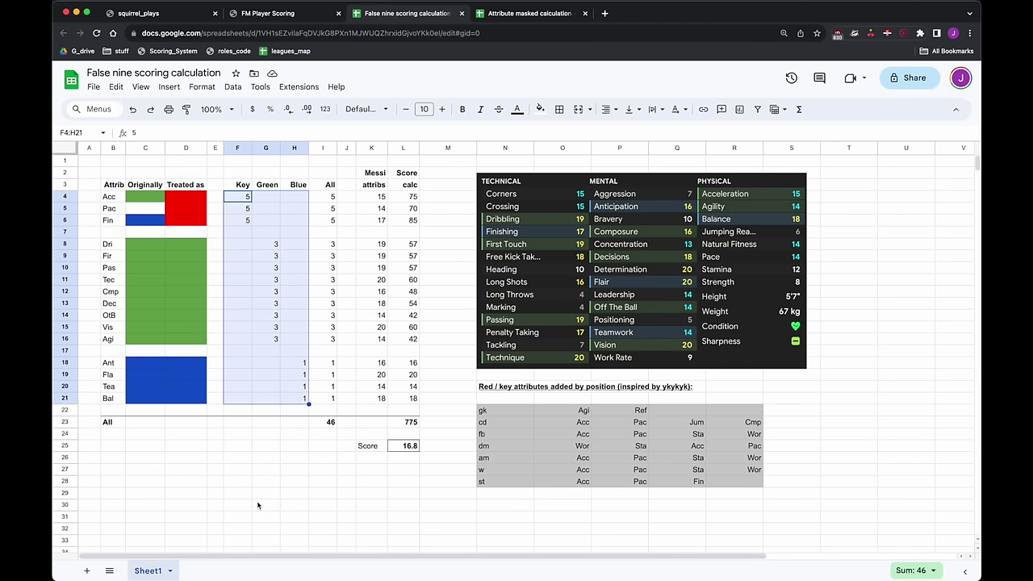
Compare the False Nine Support role's weightings in the scoring app with the spreadsheet, checking the Tec attribute and its weight
key("ctrl+shift+Tab")
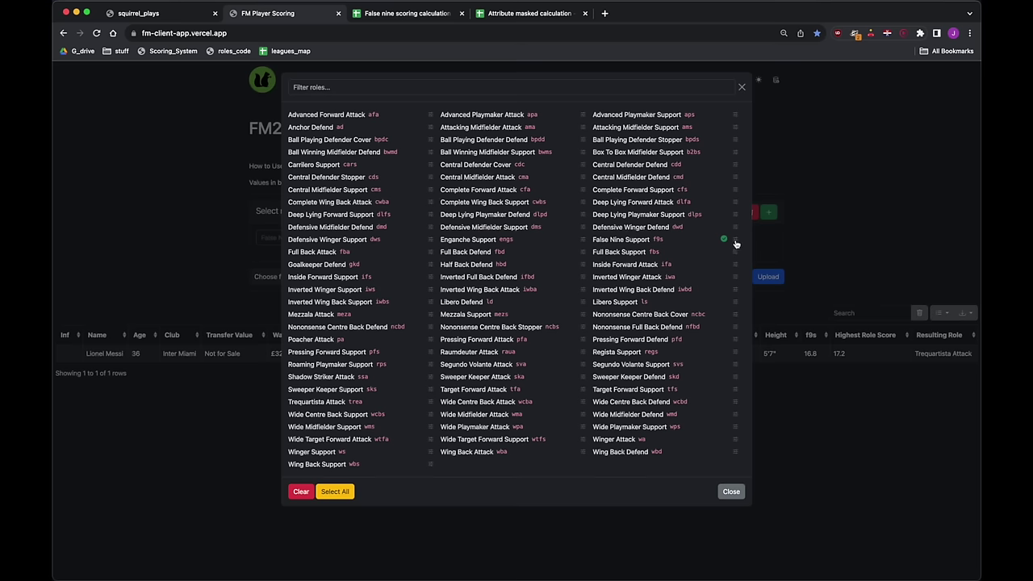
left_click(736, 241)
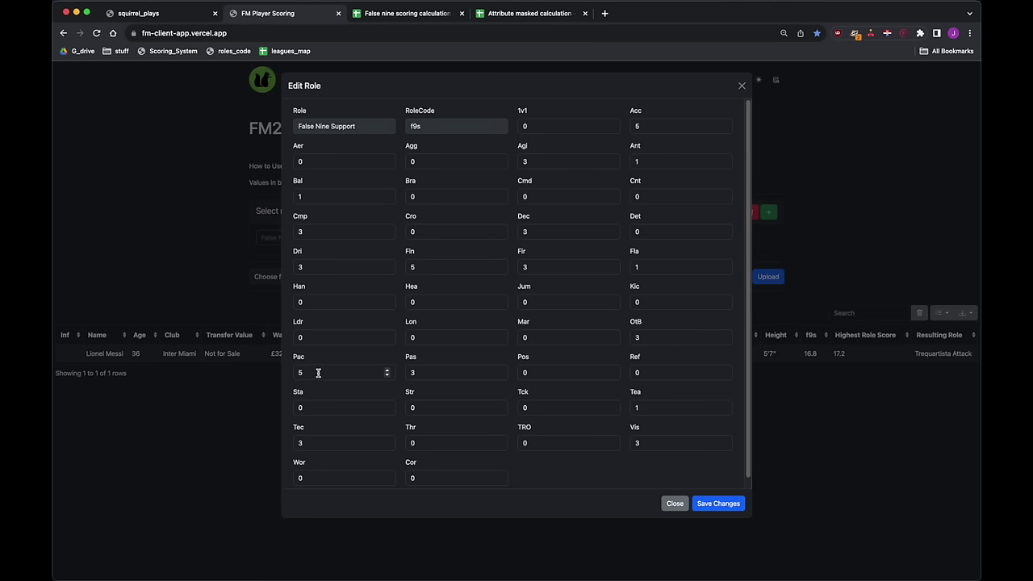
key("ctrl+Tab")
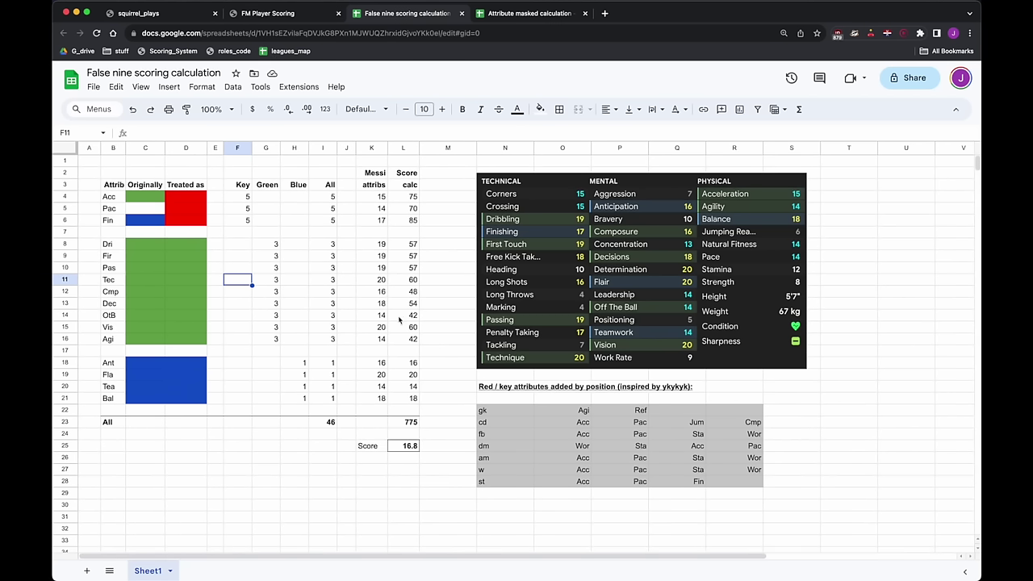
left_click(375, 285)
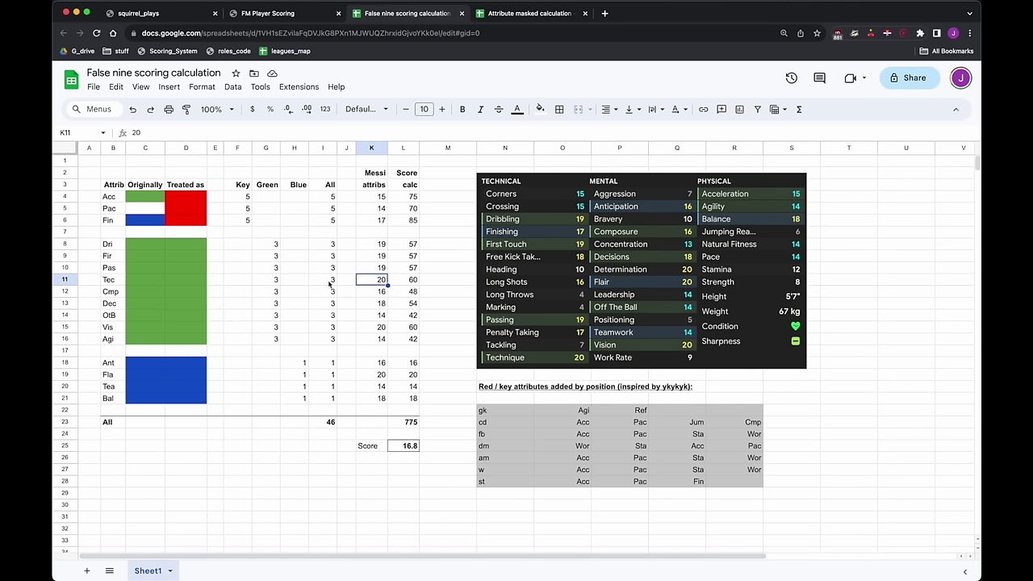
left_click(275, 284)
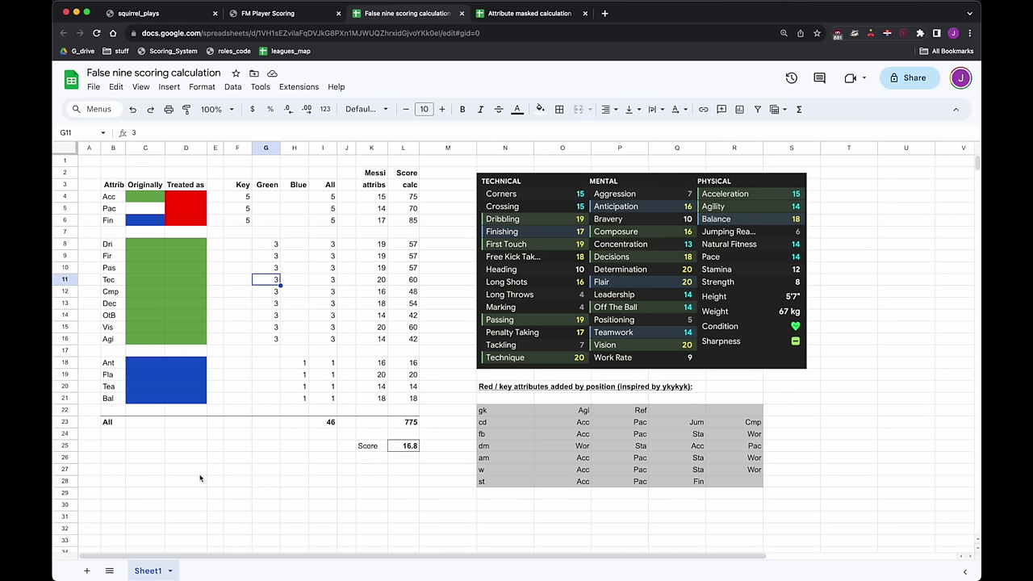
Set the Green weight of the Tec attribute in G11 to 10 in the False nine scoring calculation spreadsheet
type("10")
key("Return")
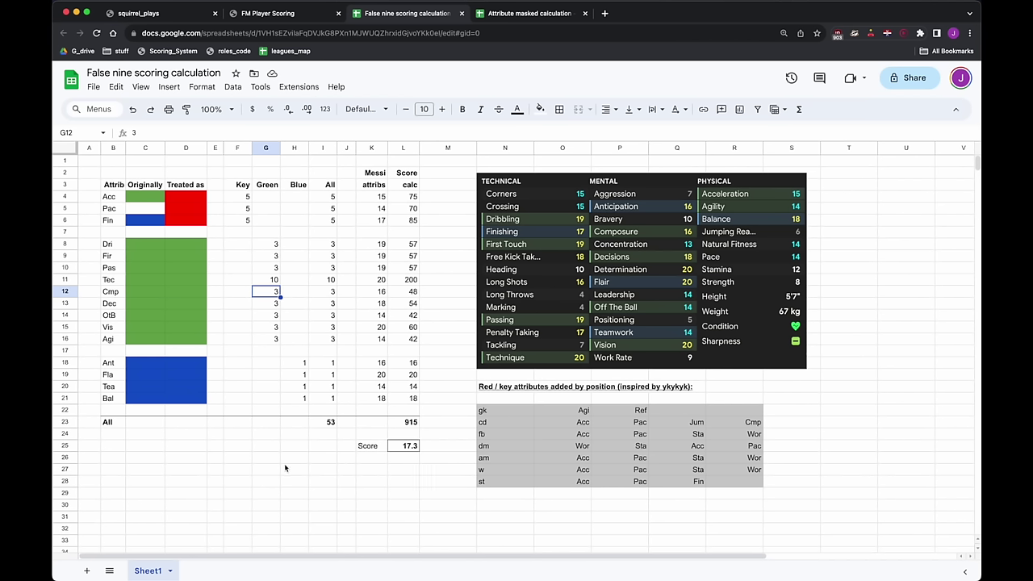
Set the False Nine Support role's Tec weighting to 10 in the scoring app, save it, and rescore messi.html
key("ctrl+shift+Tab")
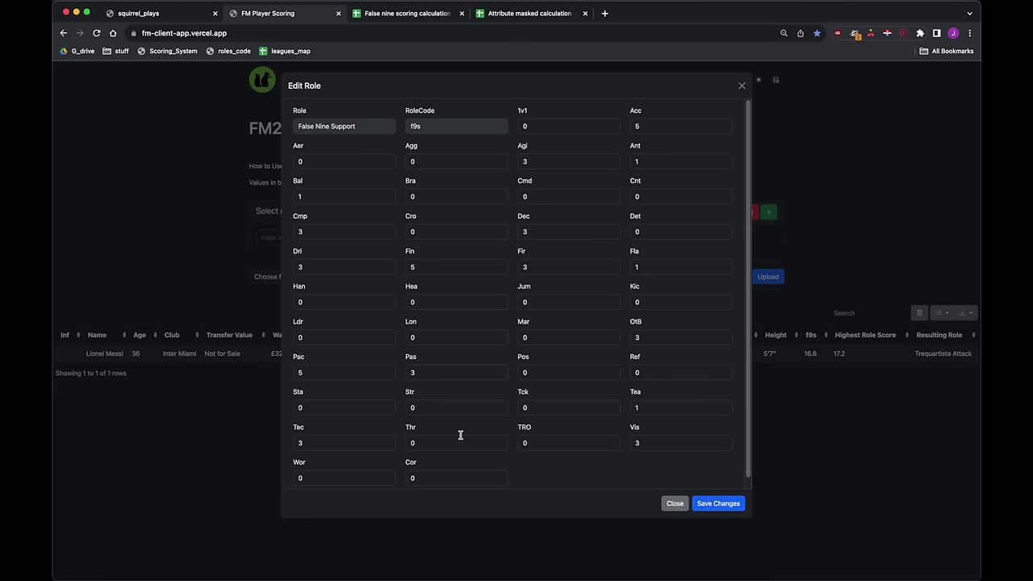
left_click(320, 441)
key("BackSpace")
type("10")
left_click(722, 506)
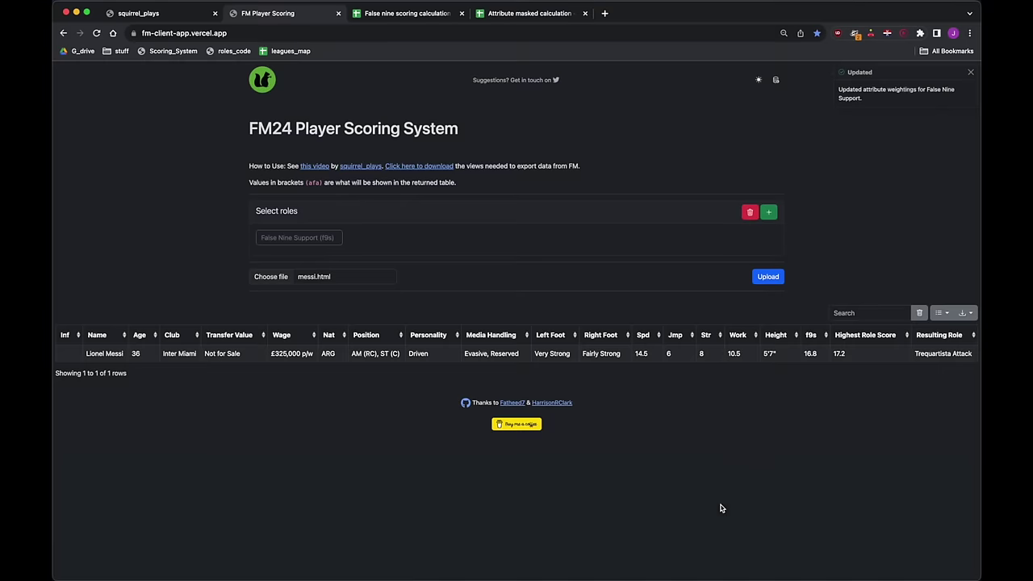
left_click(771, 278)
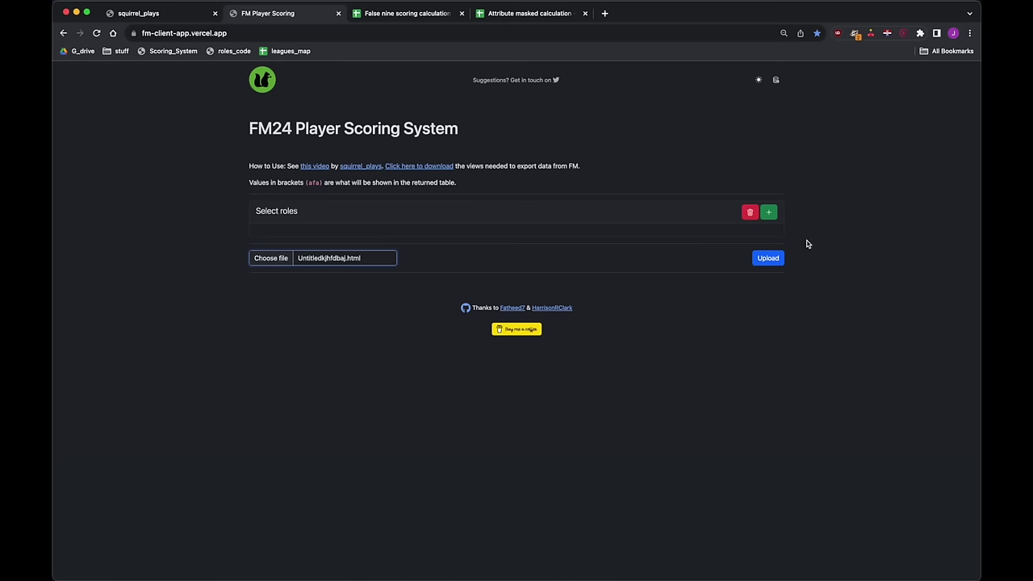
Select all roles and score the players in Untitledkjhfdbaj.html
left_click(769, 212)
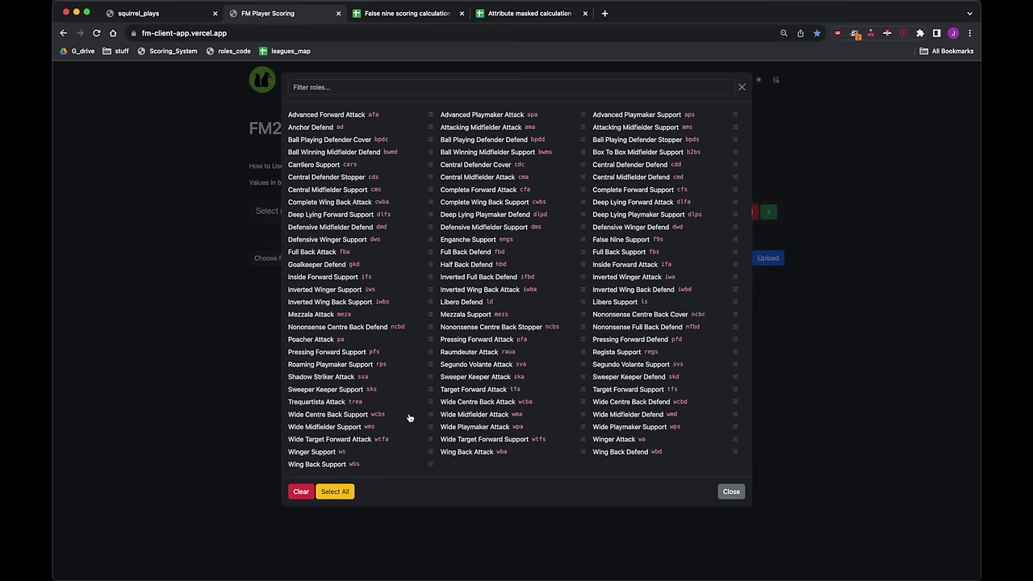
left_click(336, 494)
left_click(729, 492)
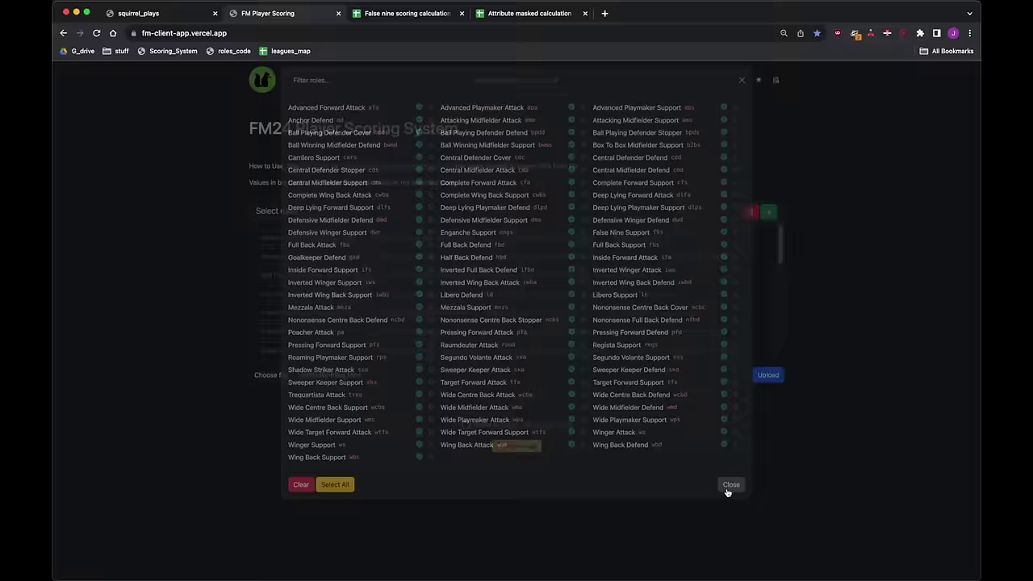
left_click(764, 376)
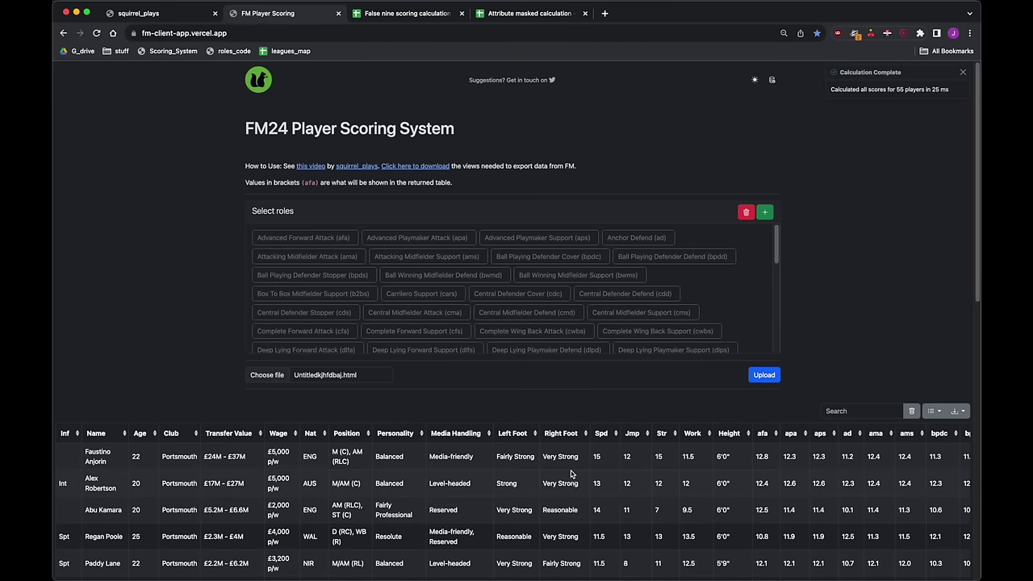
Examine the scored squad table across all role columns, through Highest Role Score, and down the player rows to the pagination
scroll(582, 467, "right", 10)
scroll(574, 469, "right", 20)
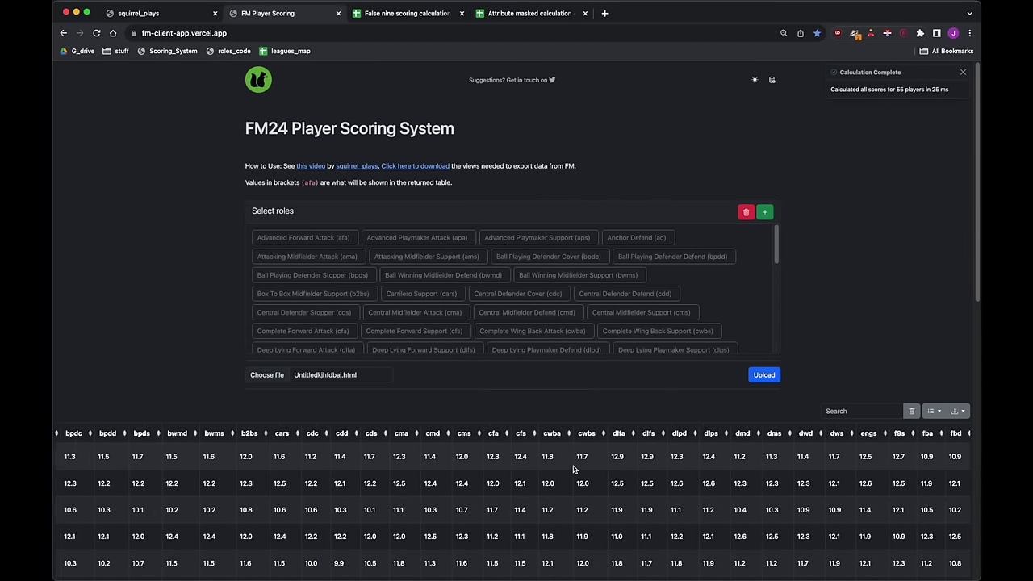
scroll(573, 471, "right", 10)
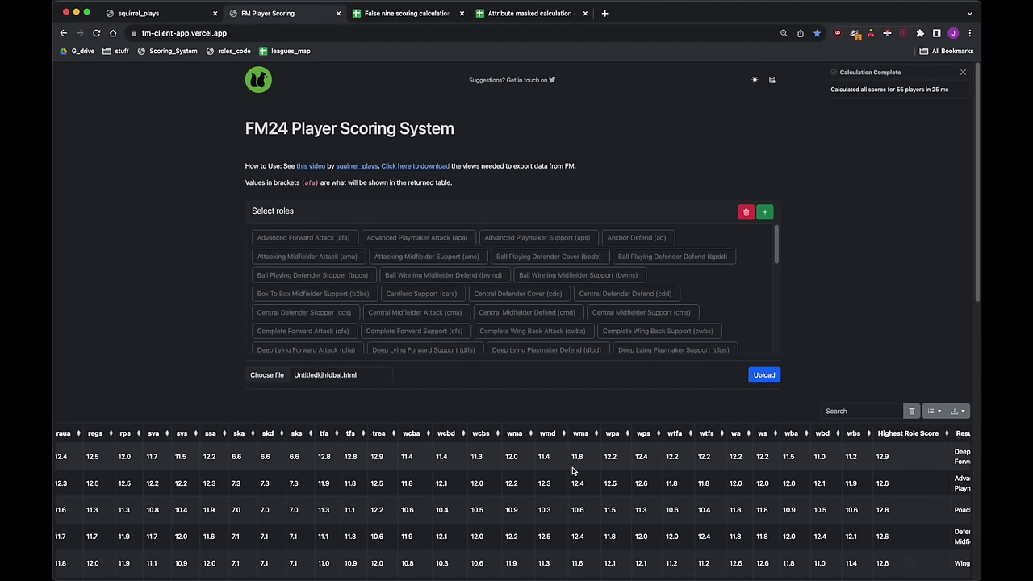
scroll(577, 468, "left", 20)
scroll(578, 466, "left", 10)
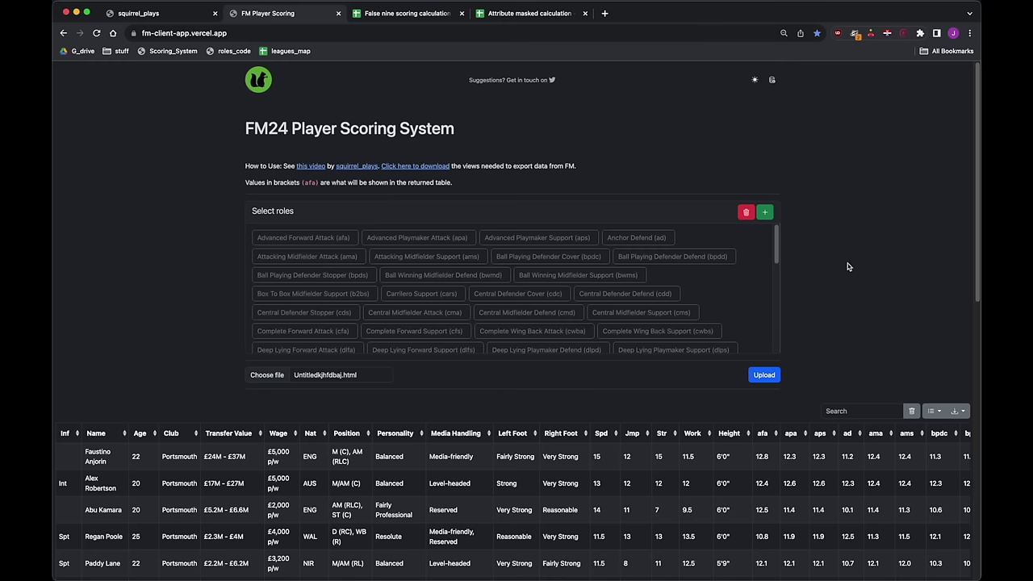
scroll(846, 274, "down", 15)
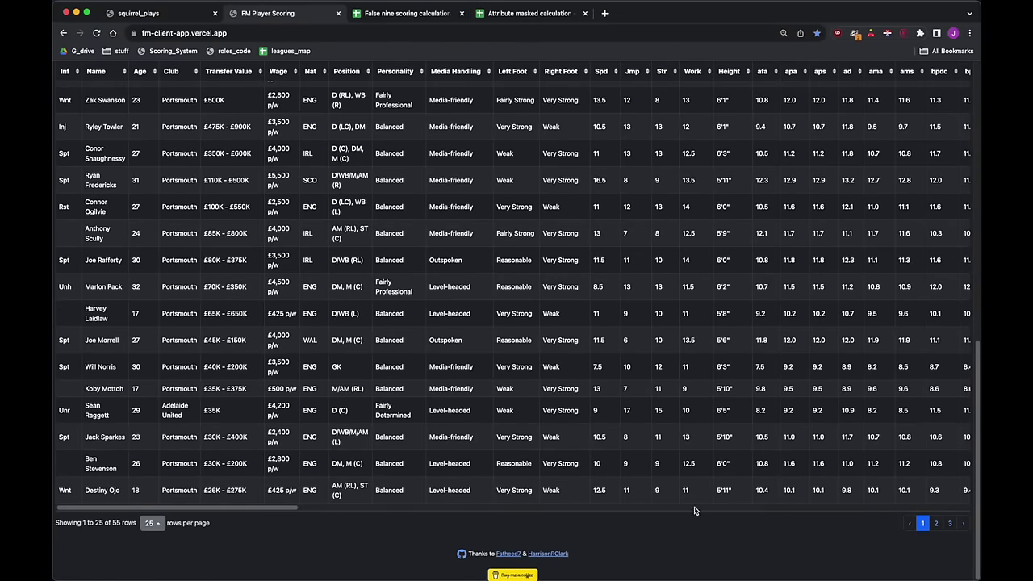
scroll(696, 513, "up", 15)
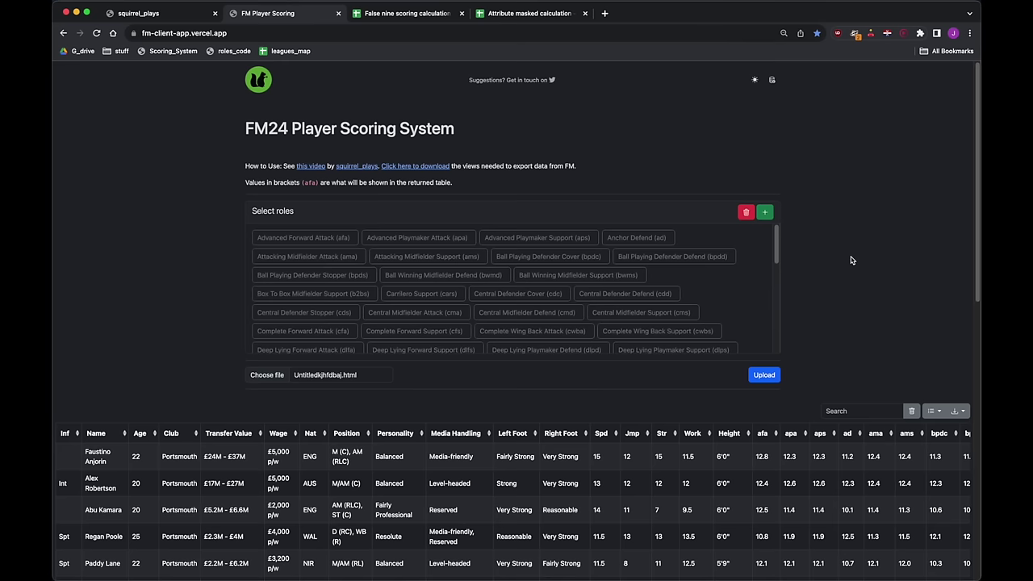
Replace the selected roles with Central Midfielder Support, Deep Lying Playmaker Defend and Inside Forward Attack, and rescore the squad file
left_click(746, 215)
left_click(765, 212)
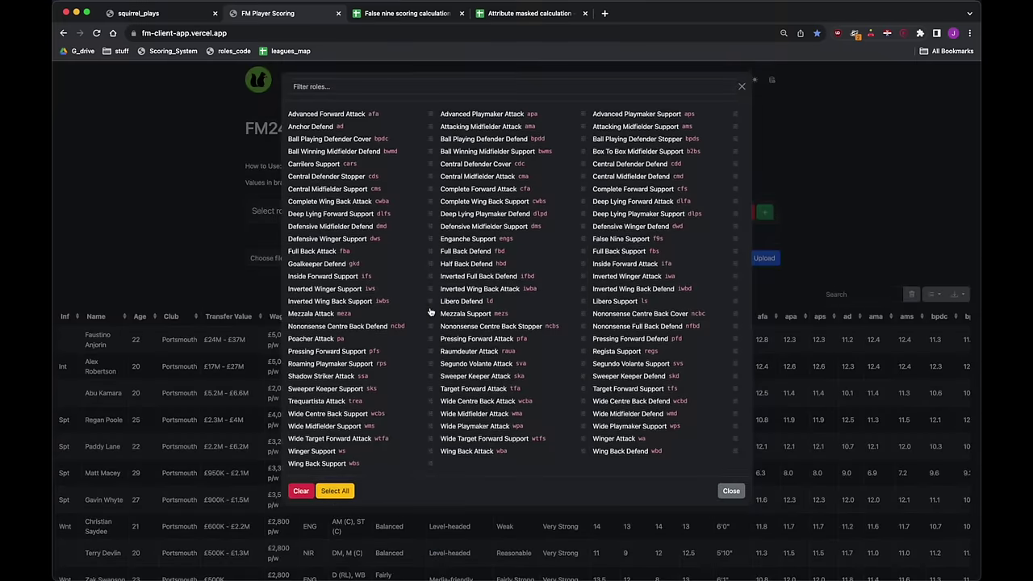
left_click(322, 190)
left_click(475, 216)
left_click(644, 268)
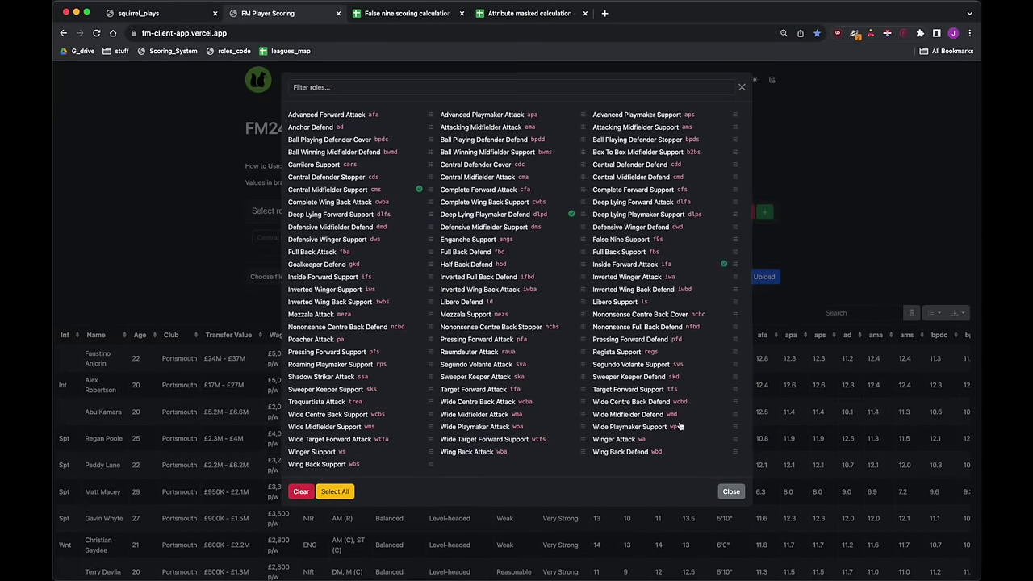
left_click(731, 492)
left_click(764, 277)
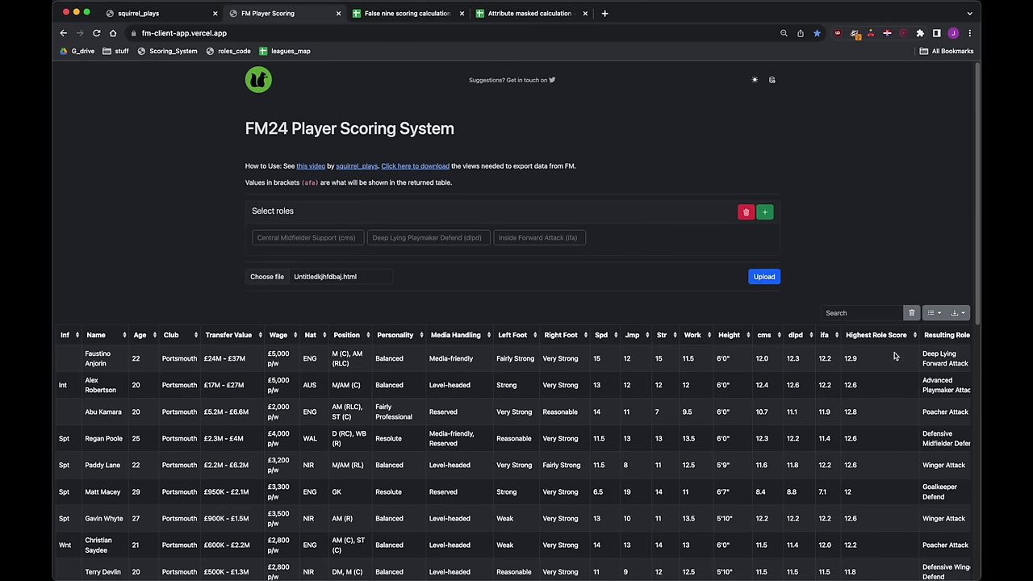
Check the Resulting Role column, then sort the player table by Highest Role Score from highest to lowest
scroll(899, 370, "right", 1)
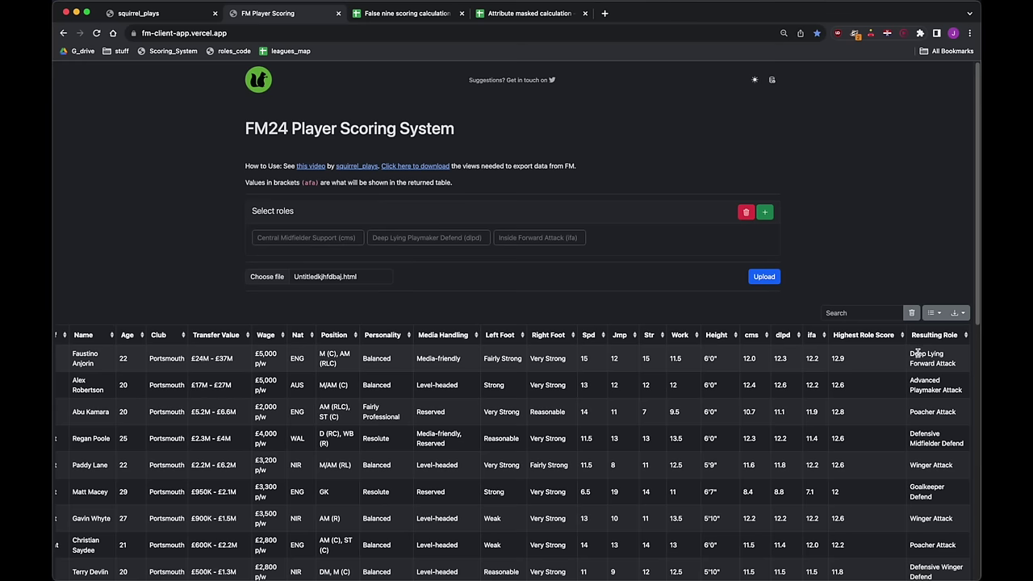
scroll(918, 354, "left", 1)
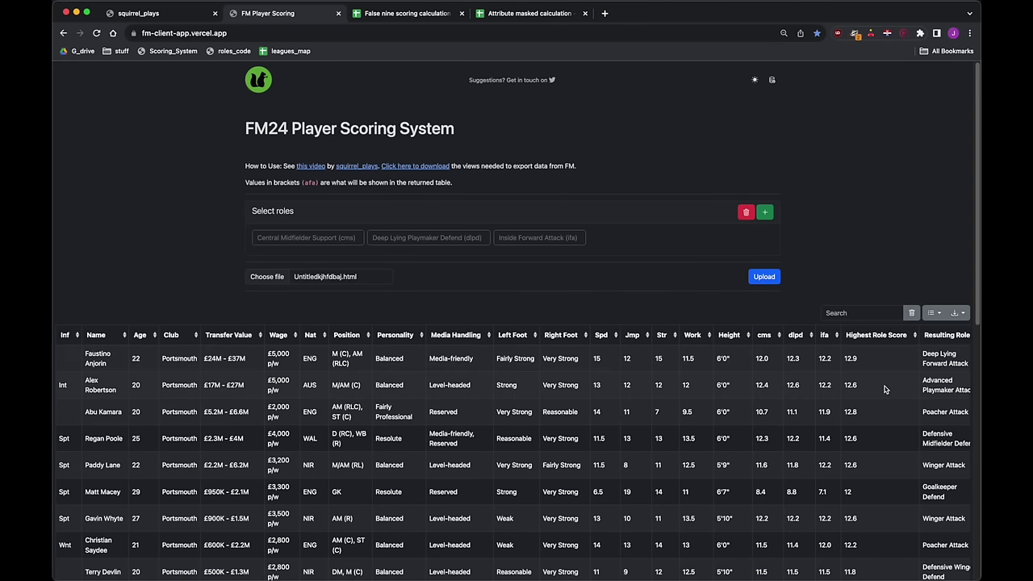
left_click(891, 342)
left_click(891, 342)
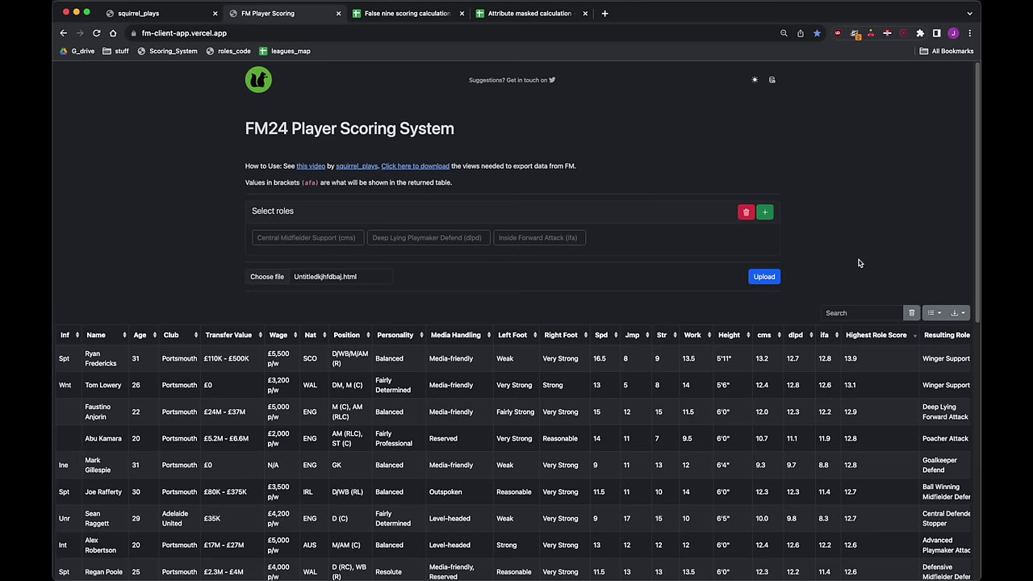
Hide the Highest Role Score and Resulting Role columns, then open the table's export options
left_click(933, 313)
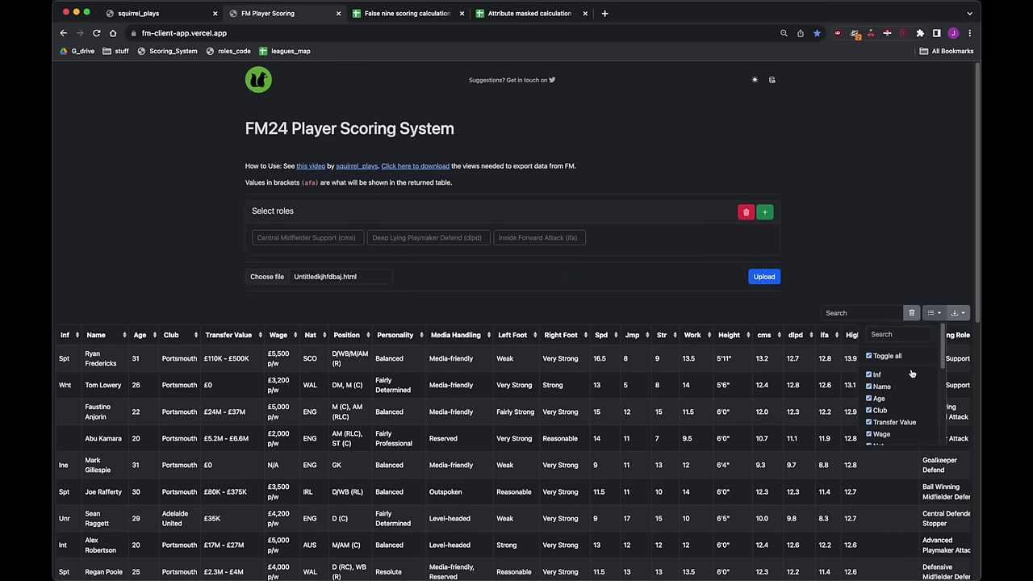
left_click_drag(943, 347, 938, 425)
left_click(872, 423)
left_click(871, 436)
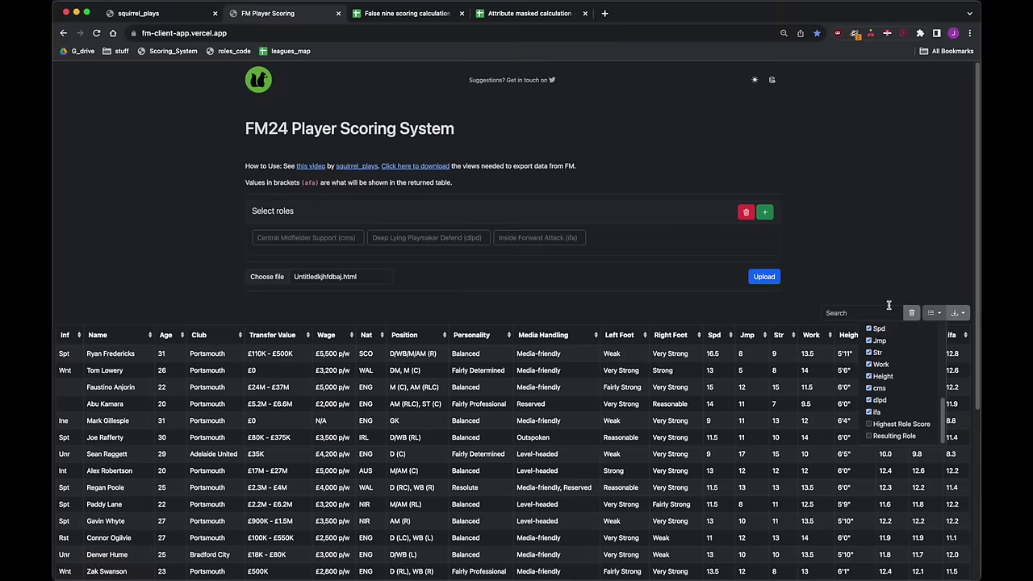
left_click(888, 260)
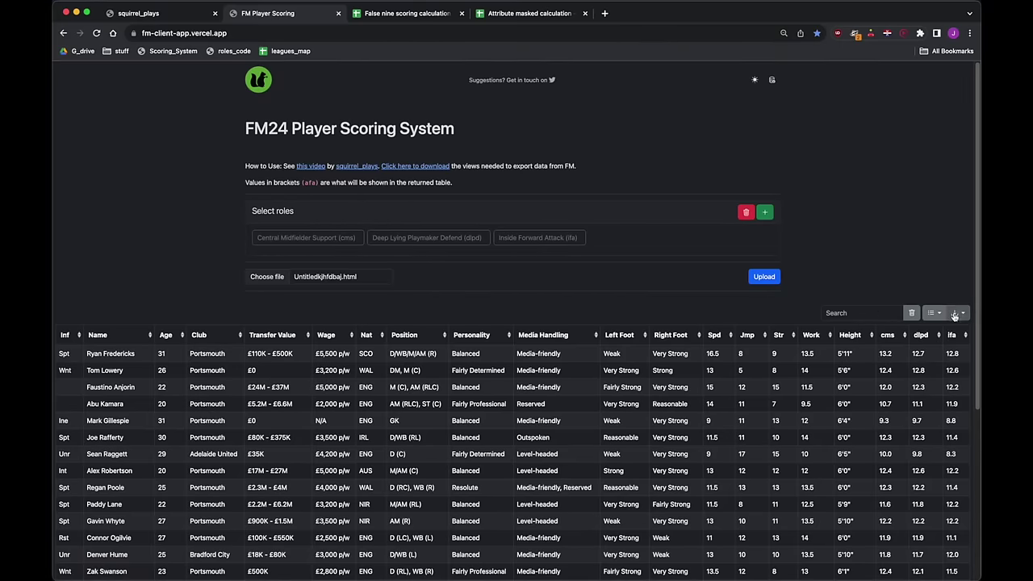
left_click(957, 316)
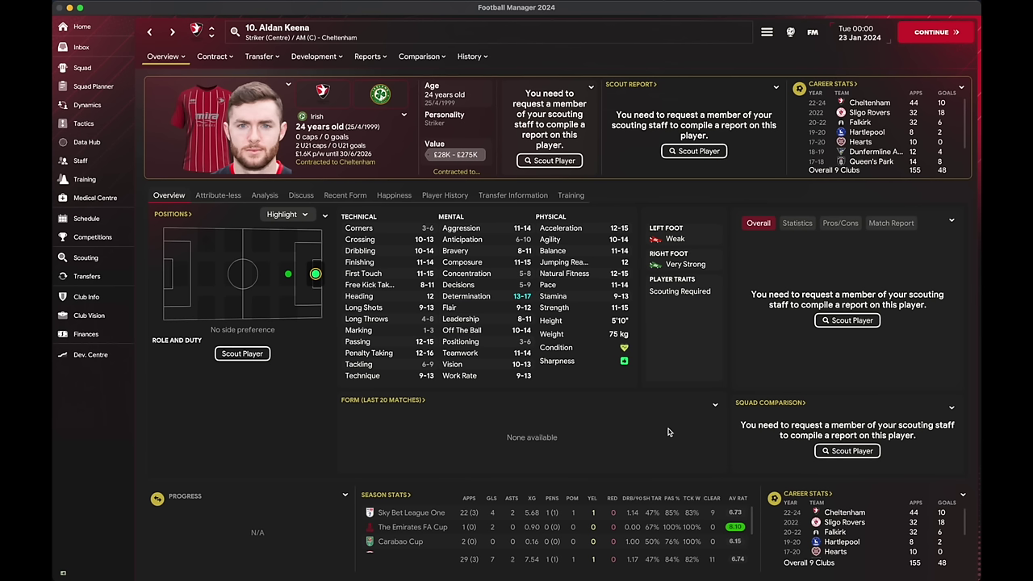
Return to the adv_fwd_attack shortlist in Football Manager and open the Notts County striker's profile
key("BackSpace")
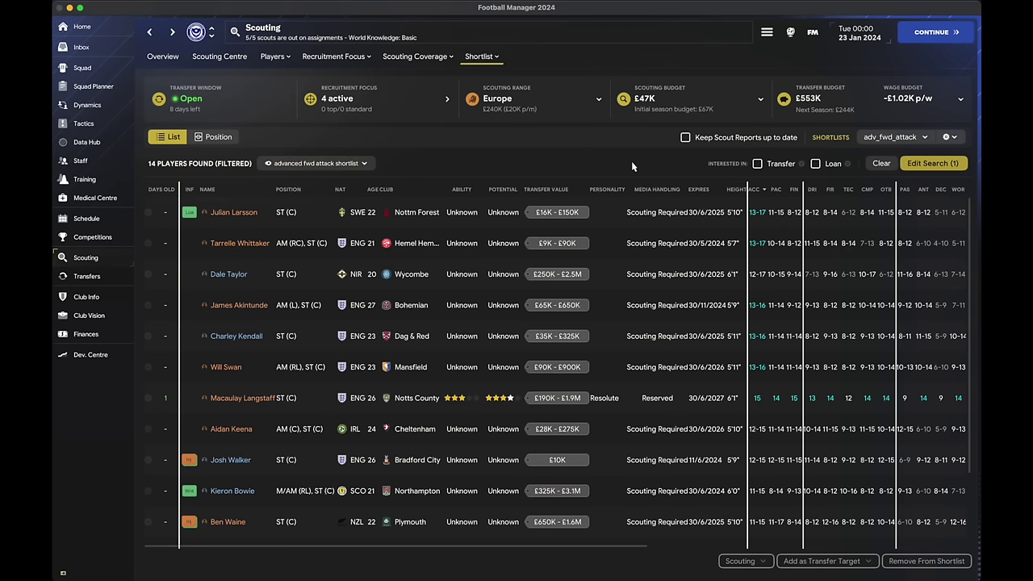
left_click(565, 398)
left_click(268, 401)
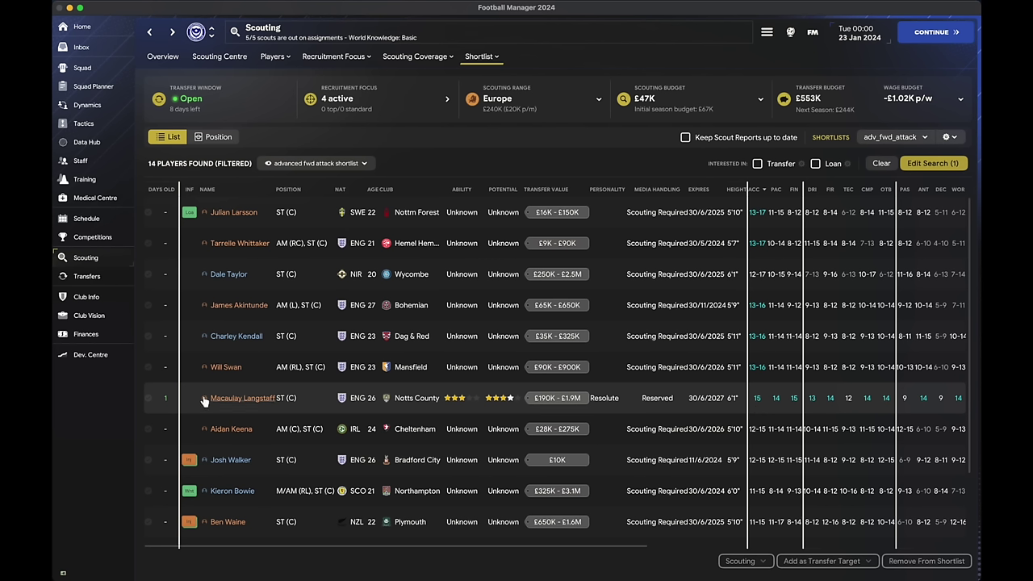
left_click(232, 399)
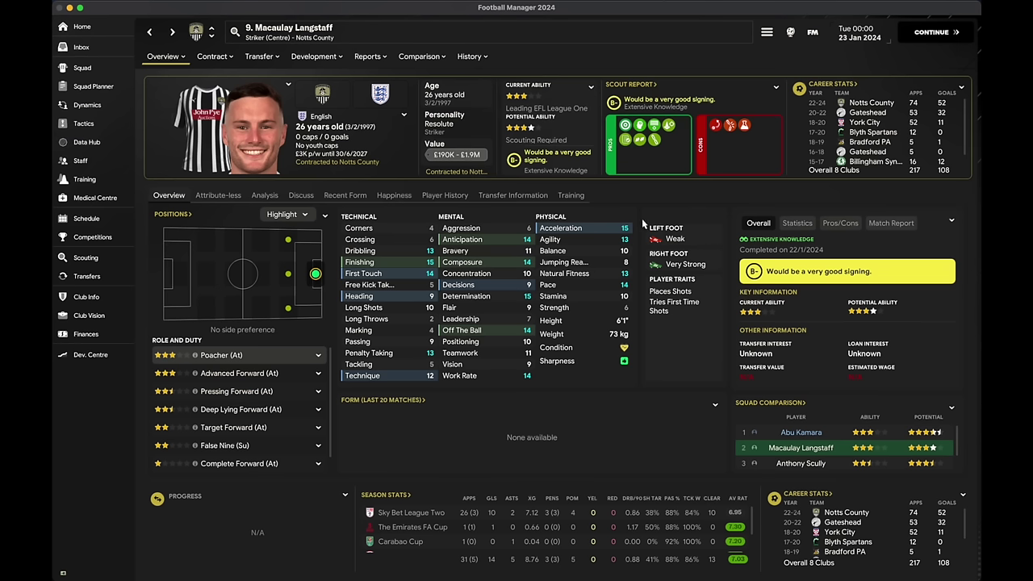
Switch to the browser and examine the known-attribute score in E27 of the Attribute masked calculation spreadsheet
key("super+Tab")
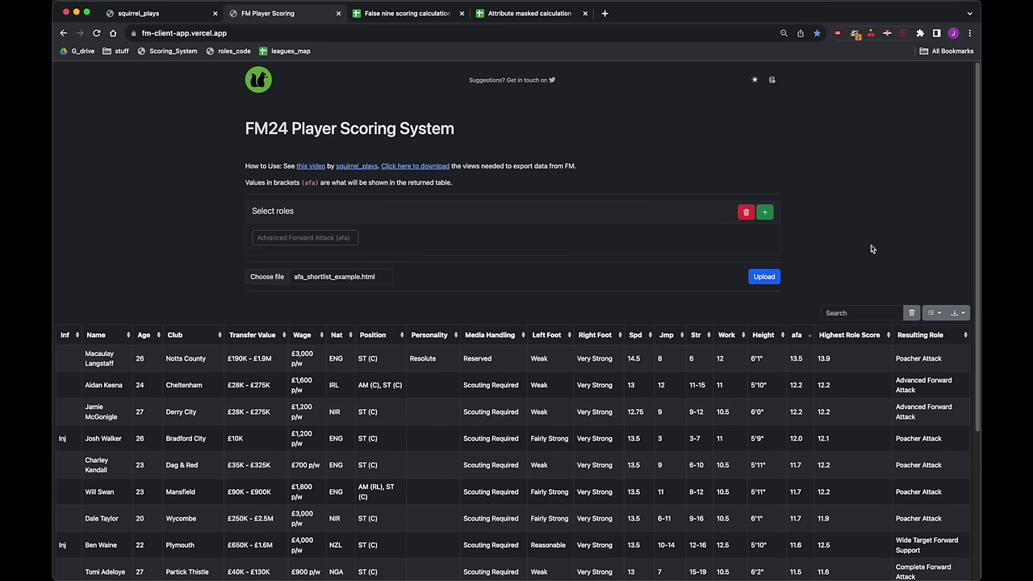
key("super+4")
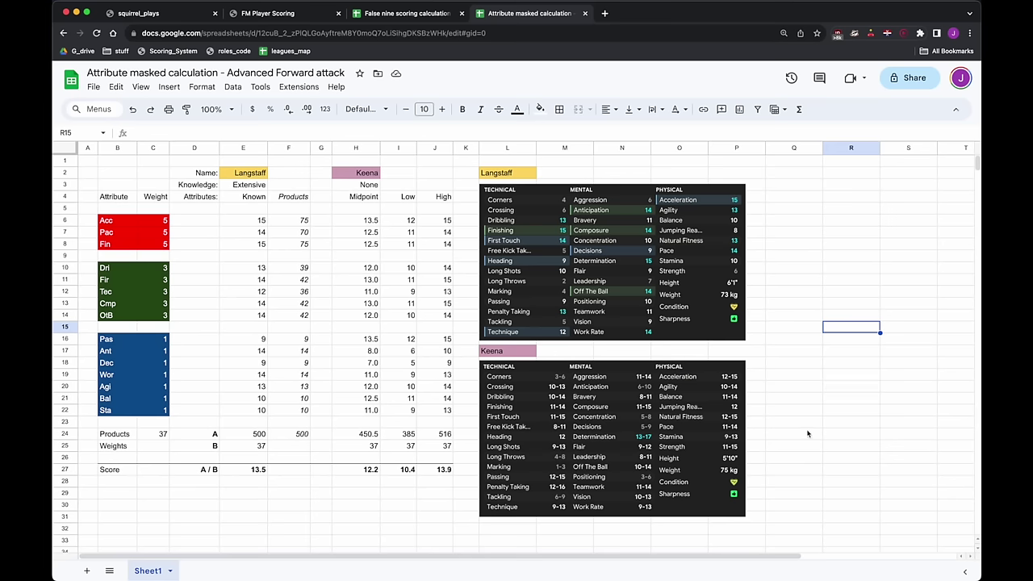
left_click(288, 517)
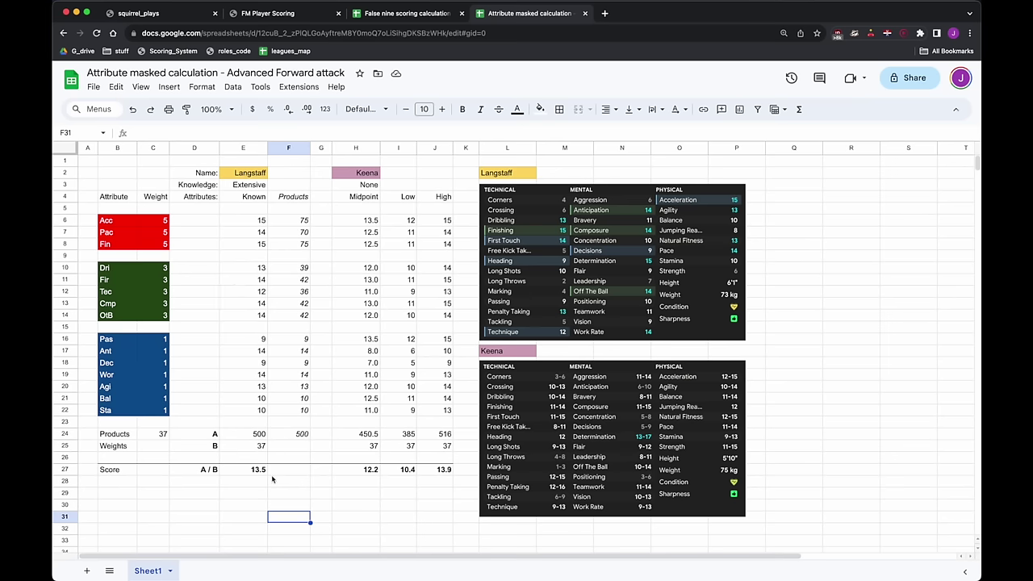
left_click(261, 473)
left_click(326, 523)
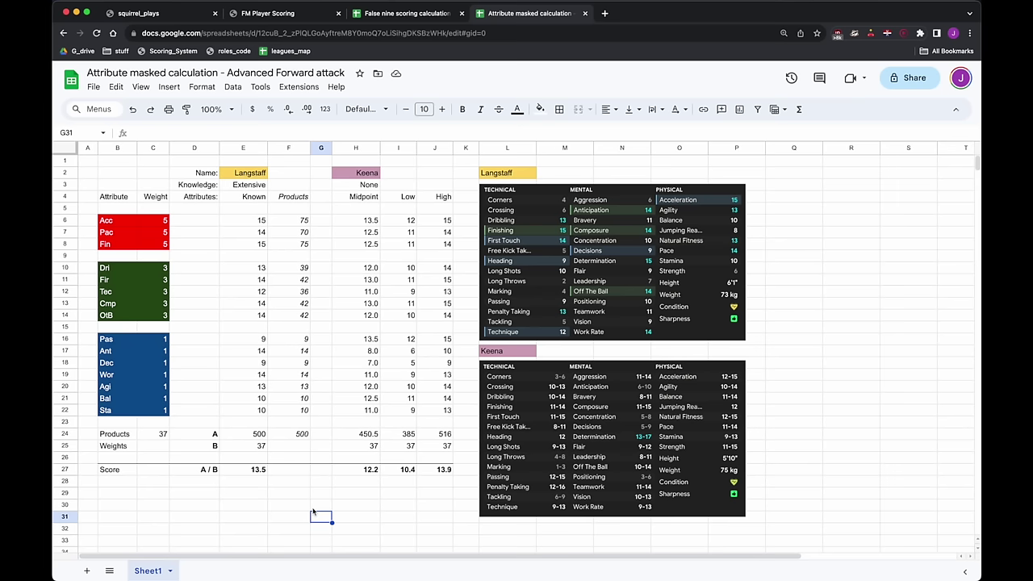
Examine the masked player's Midpoint column in H2:H27, including the average formula in H6 and the score formula in H27
left_click_drag(356, 173, 356, 470)
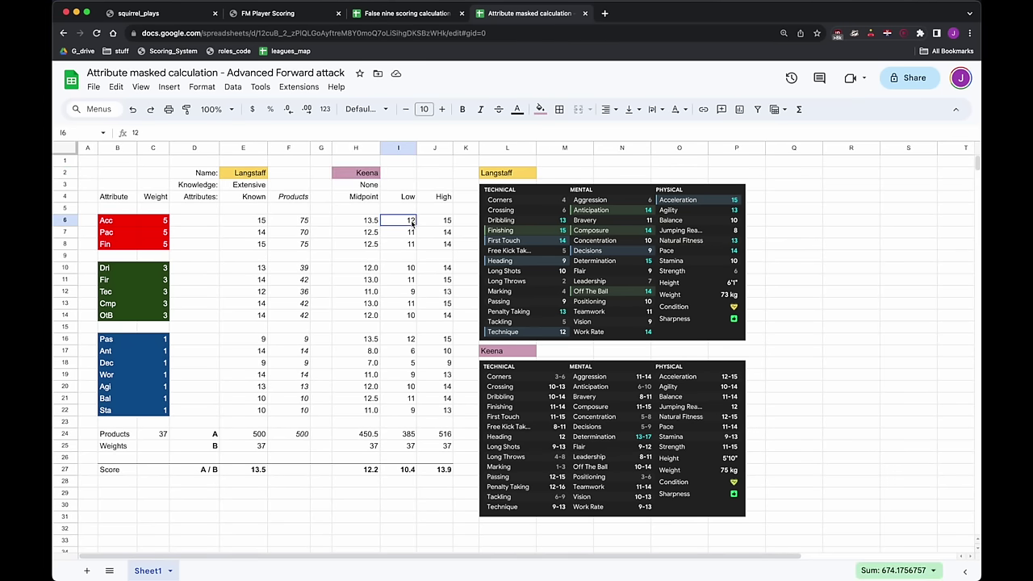
left_click_drag(364, 221, 426, 223)
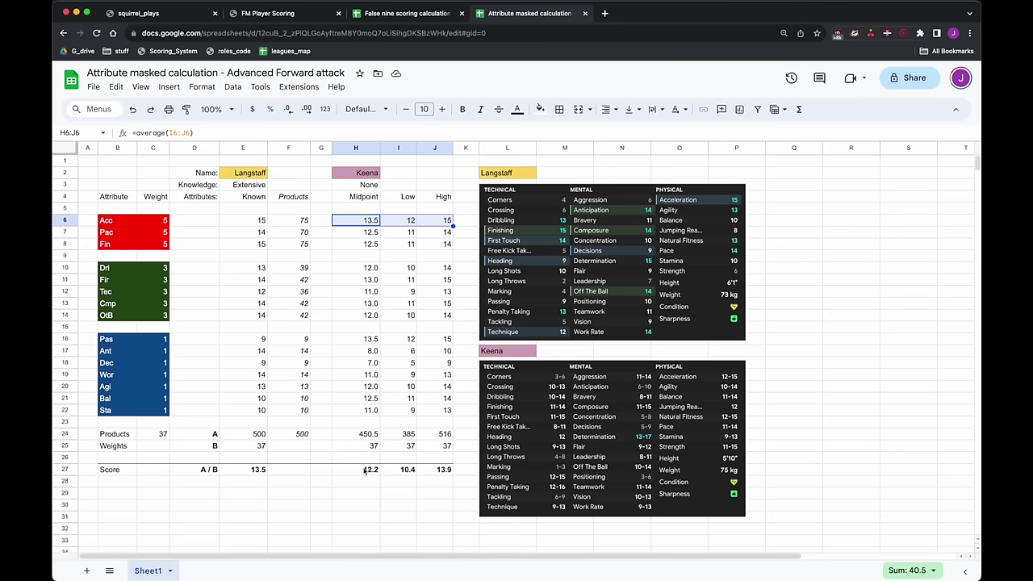
left_click(360, 494)
key("Up")
key("Up")
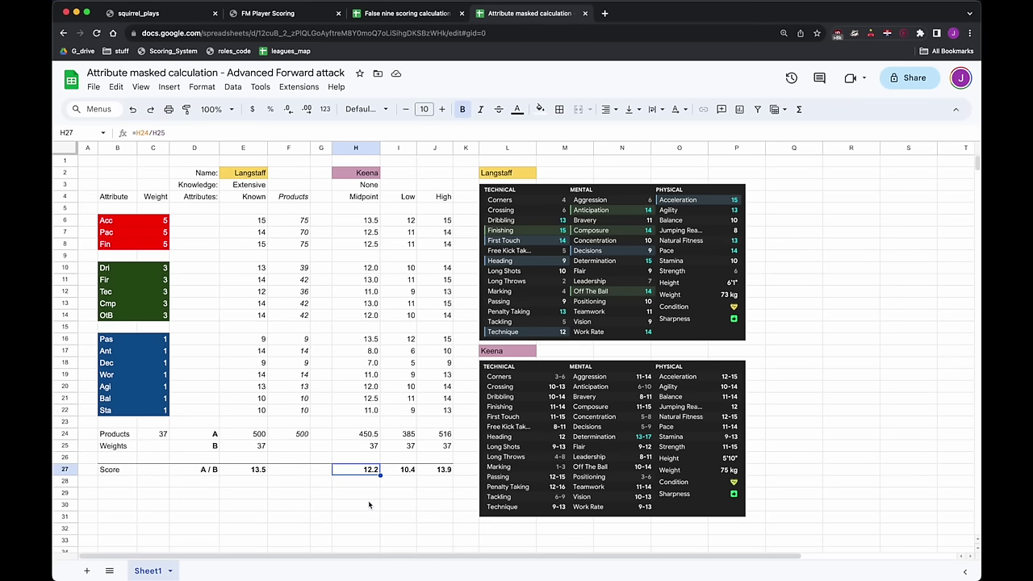
Check the shortlist's afa scores in the scoring app against the spreadsheet, then highlight the masked player's Low column in I4:I27
key("super+2")
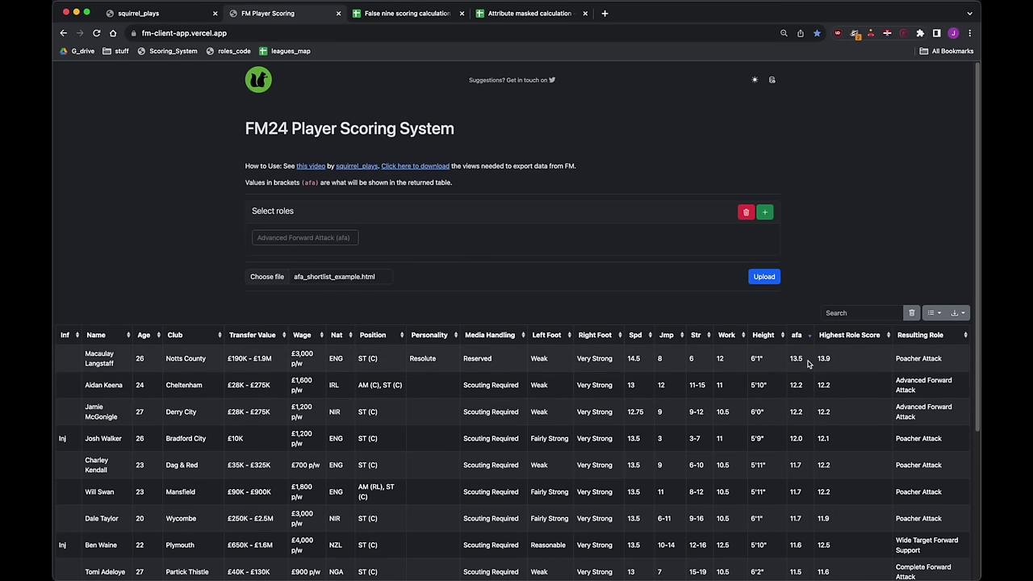
key("super+4")
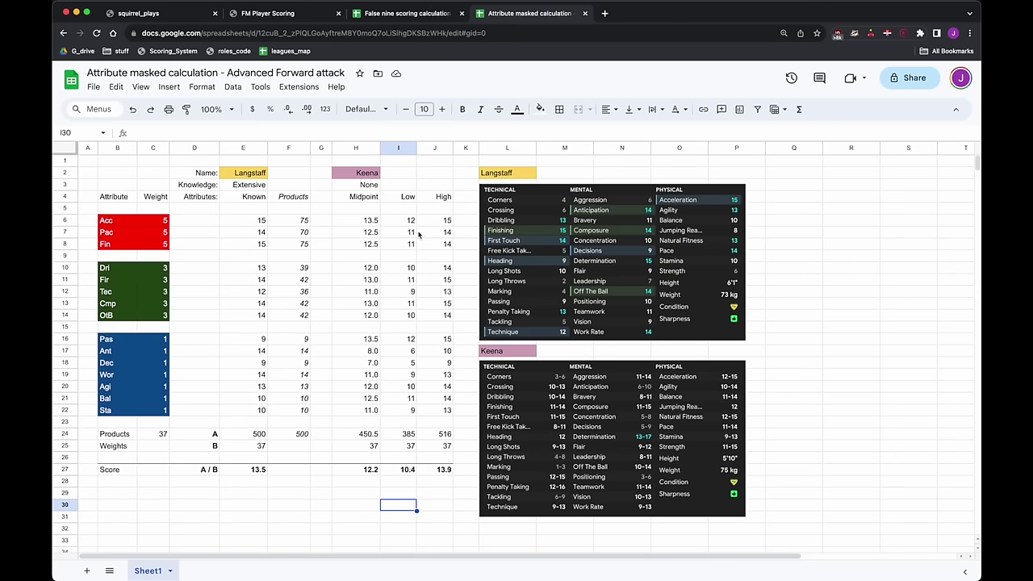
left_click_drag(408, 199, 414, 472)
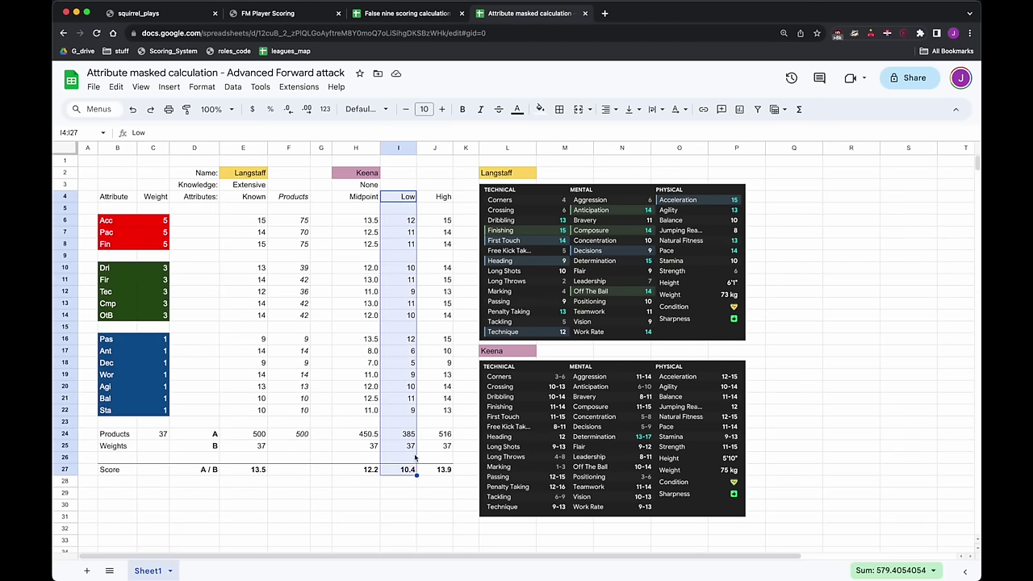
Examine the masked player's Low and High scores in I27:J27 and compare them with the known score in E27
left_click_drag(443, 197, 437, 471)
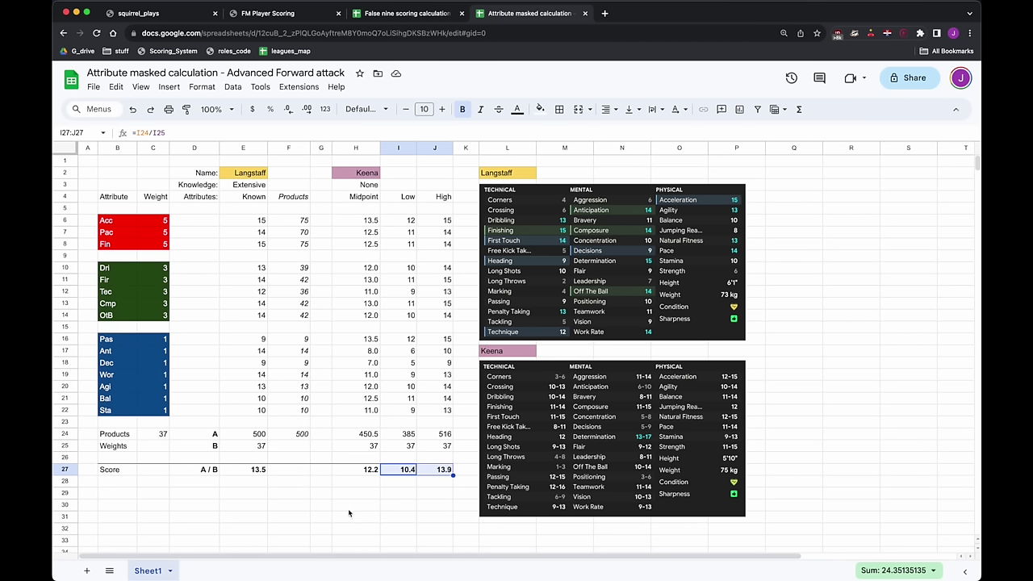
left_click(397, 497)
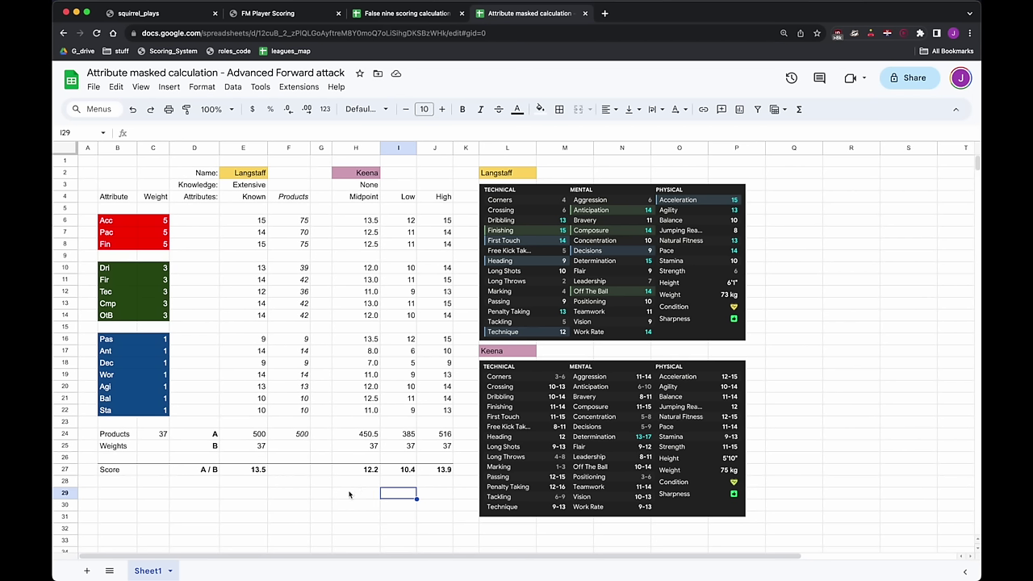
left_click(442, 471)
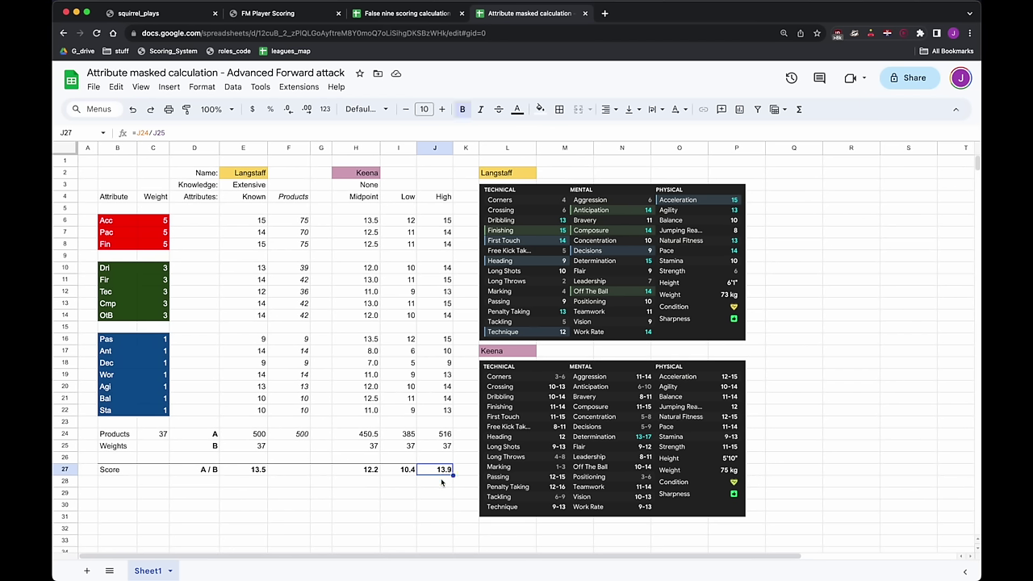
left_click(256, 478)
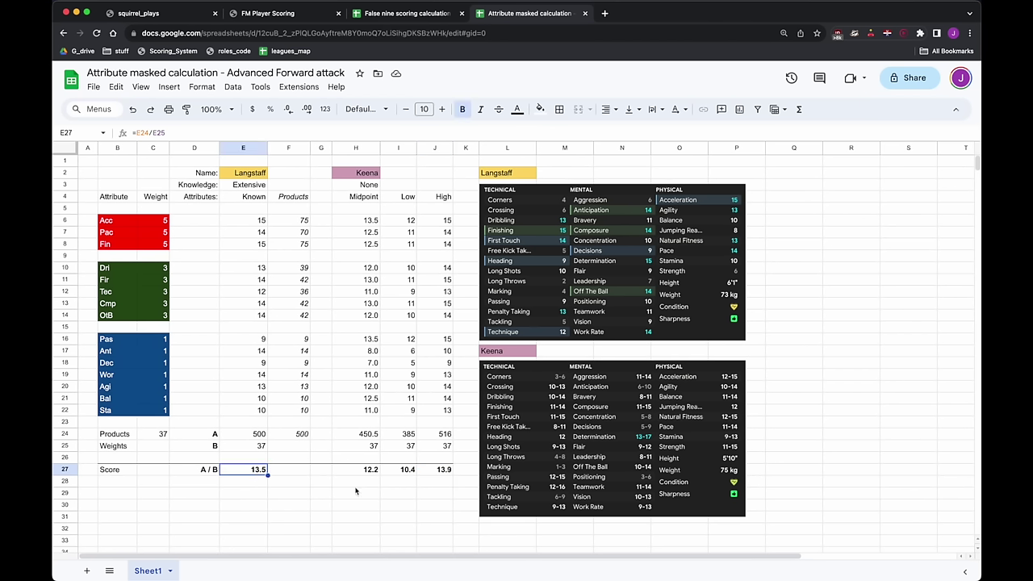
Switch to Football Manager and filter the adv_fwd_attack shortlist to players whose Knowledge is at least Extensive Knowledge
key("super+2")
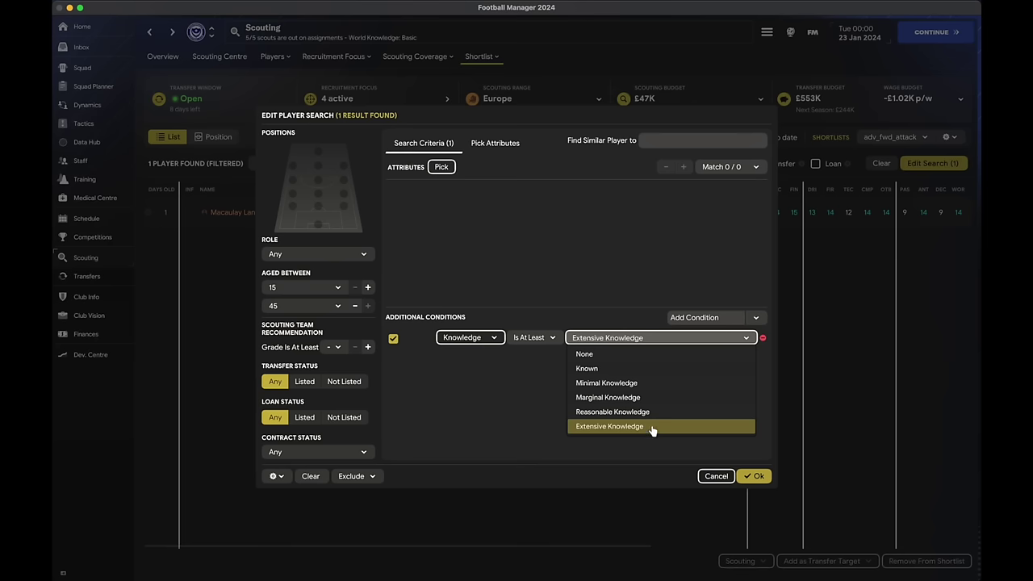
left_click(656, 427)
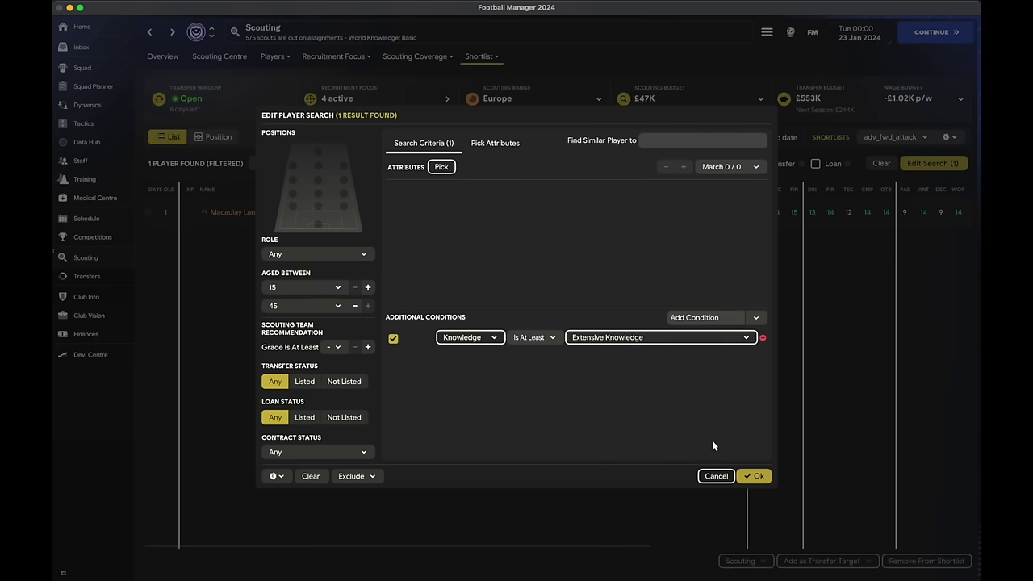
left_click(756, 477)
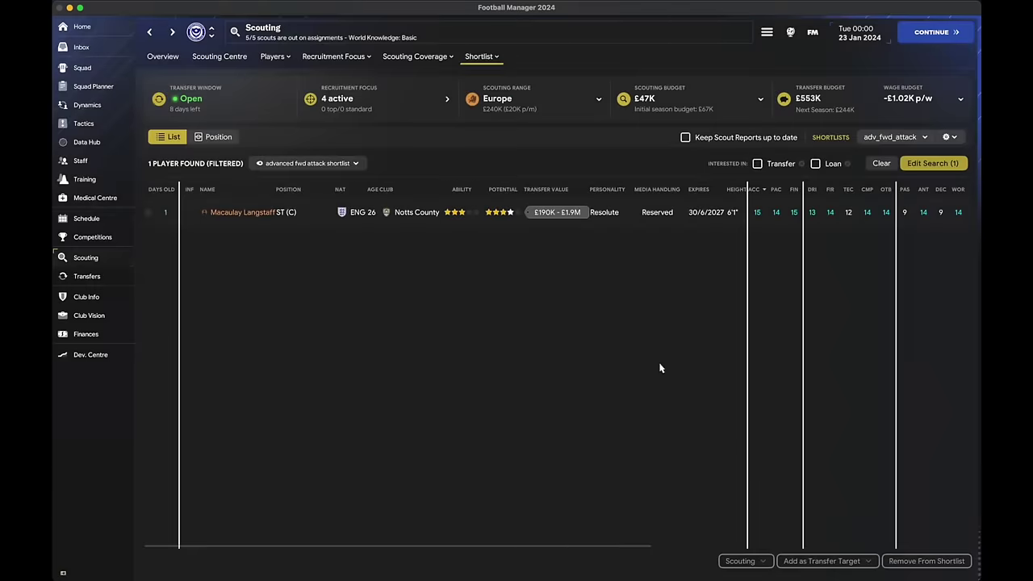
Remove the Knowledge condition from the shortlist search and apply the cleared criteria
left_click(935, 163)
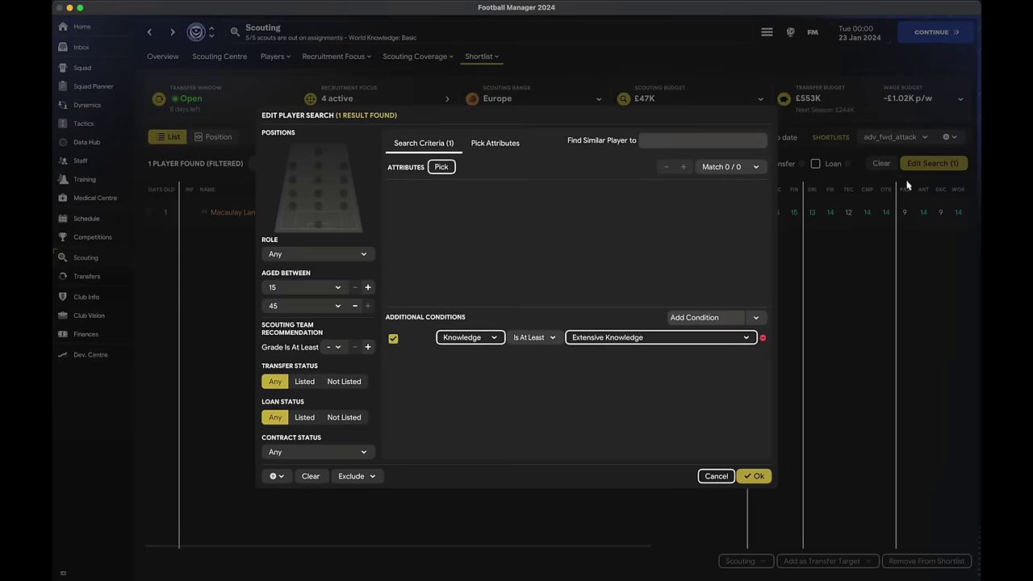
left_click(761, 340)
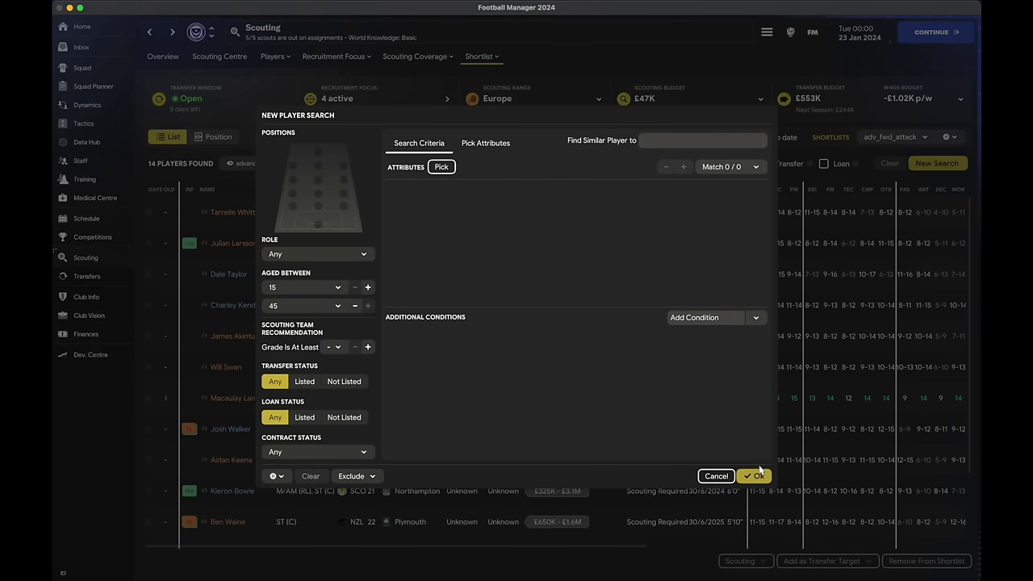
left_click(758, 476)
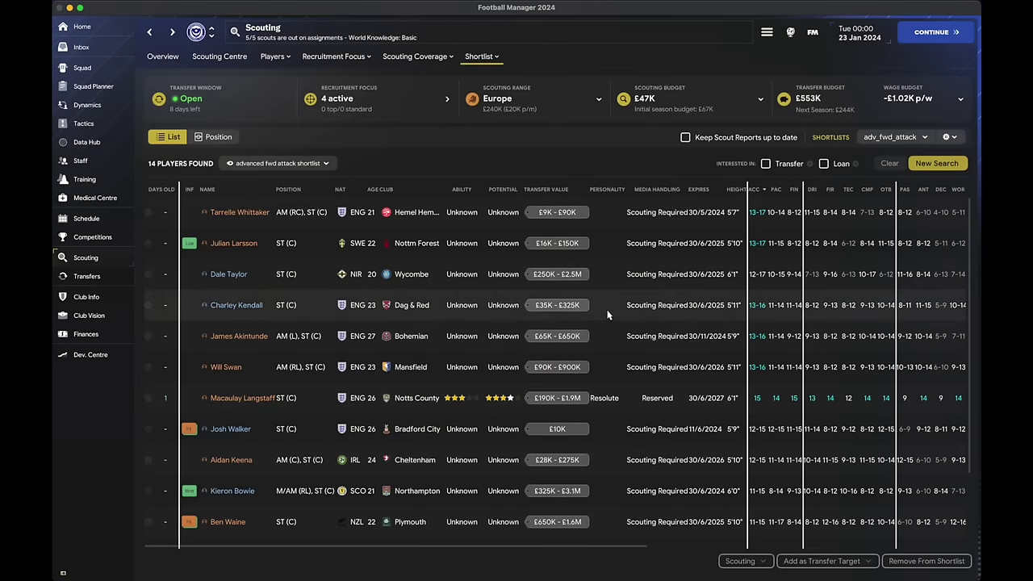
Open the squad overview and switch its player list to the custom squadstars_squad view
key("F2")
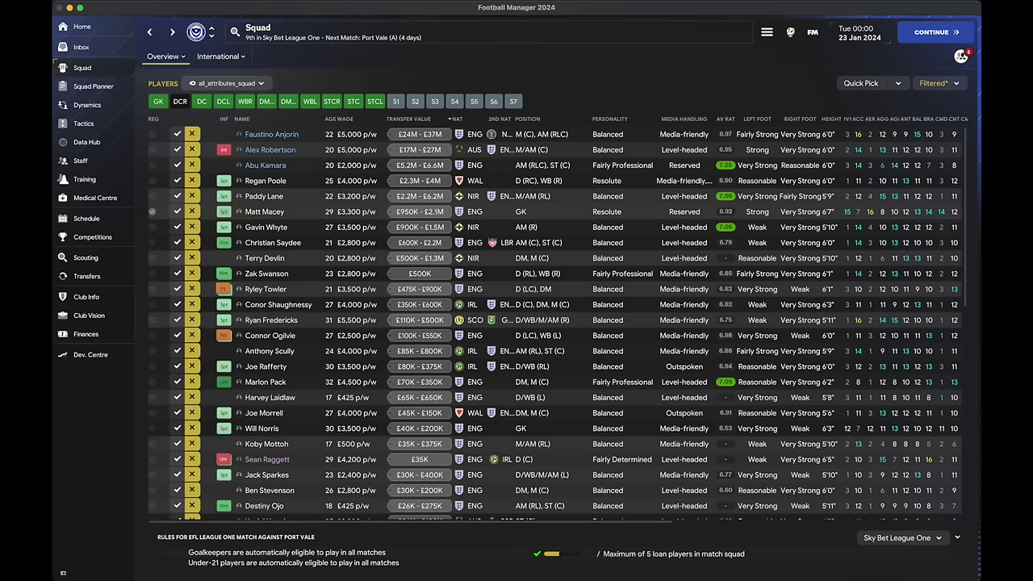
left_click(229, 84)
mouse_move(274, 100)
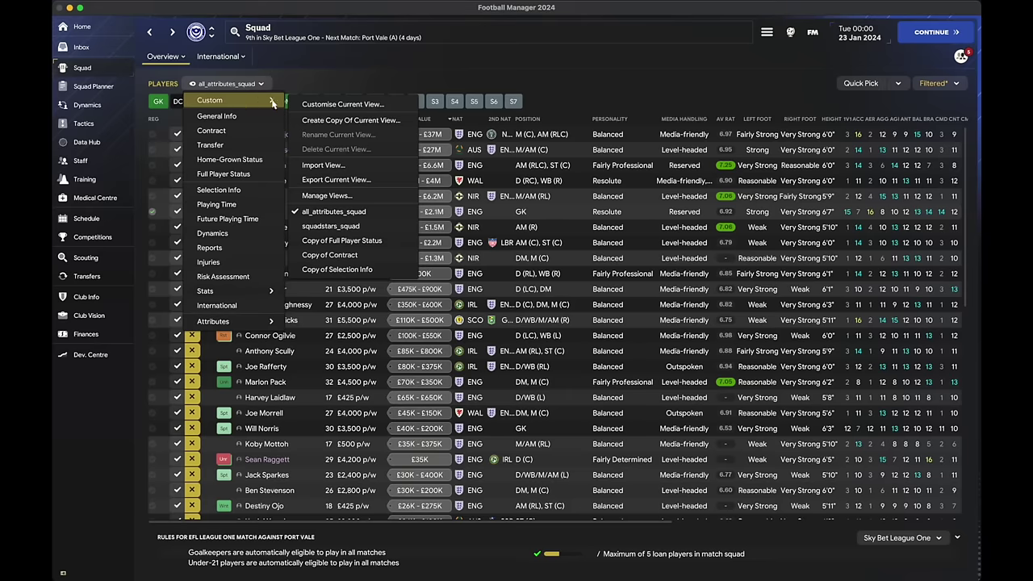
left_click(331, 227)
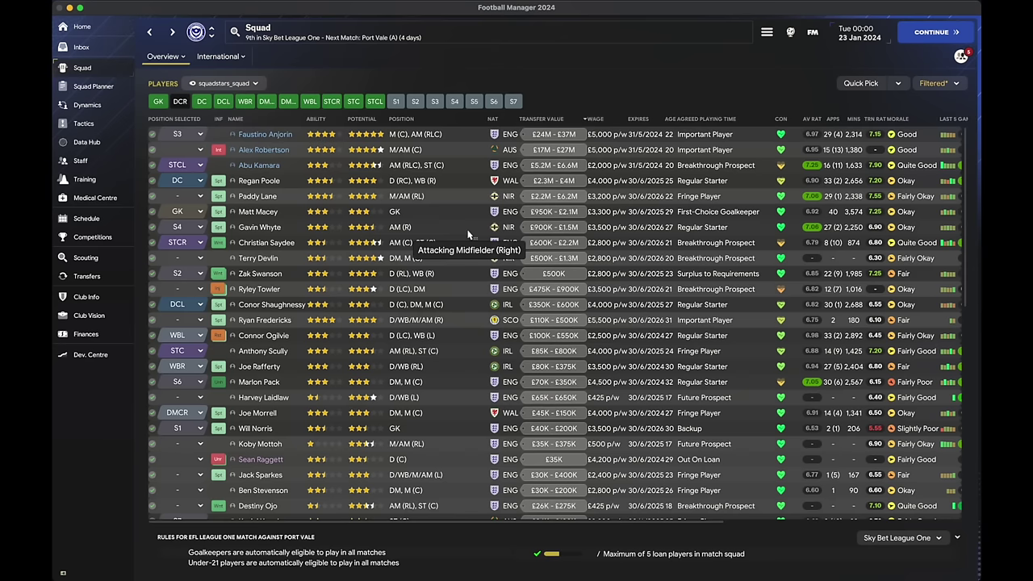
Export the squad list as an HTML file named Untitlederror in the FM files on desktop folder
key("super+p")
left_click(598, 337)
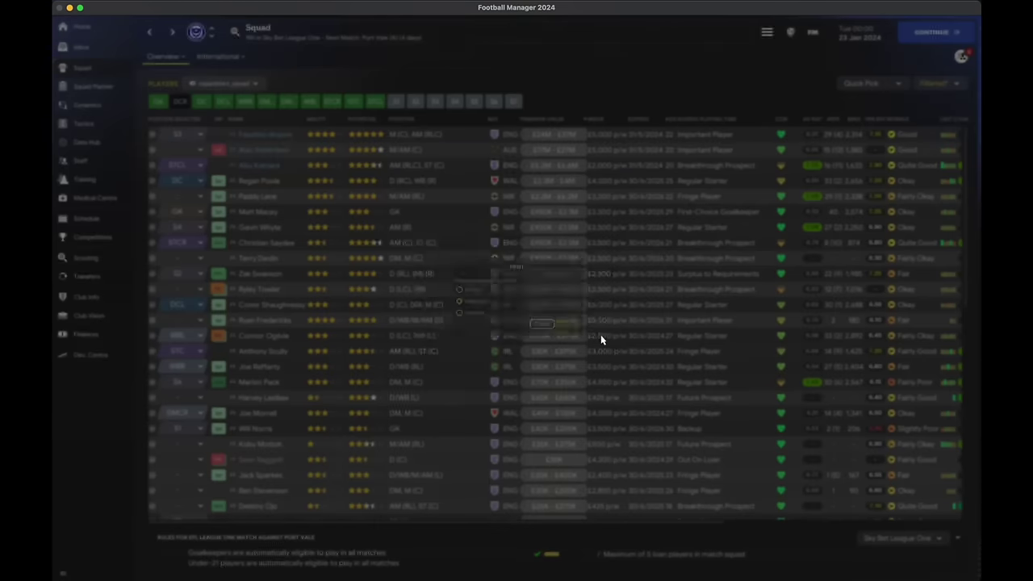
left_click(572, 249)
left_click(606, 299)
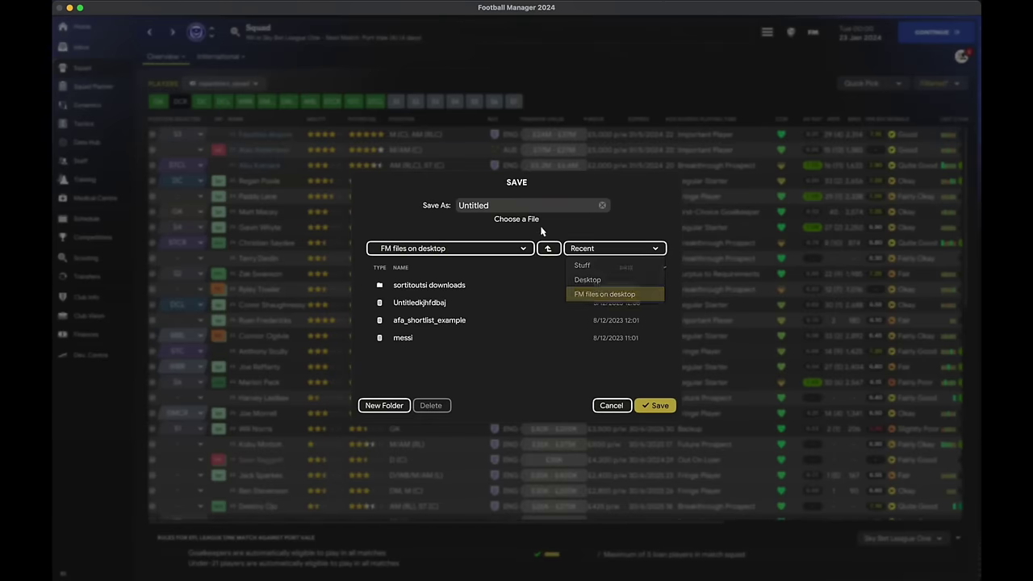
left_click(532, 205)
type("Untitlederror")
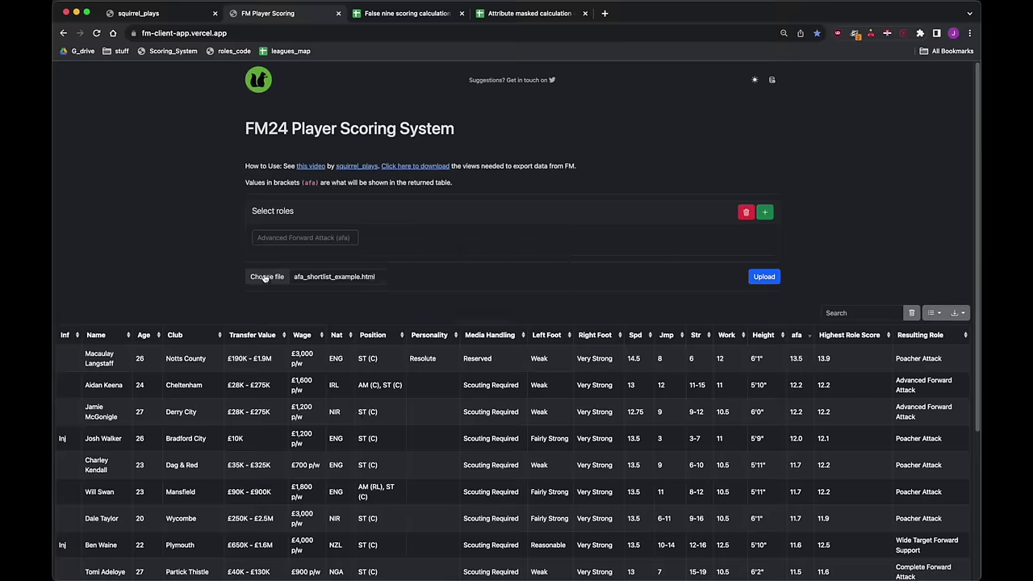
Select Untitlederror.html in the browser's FM24 Player Scoring System and upload it with the Advanced Forward Attack (afa) role
left_click(267, 276)
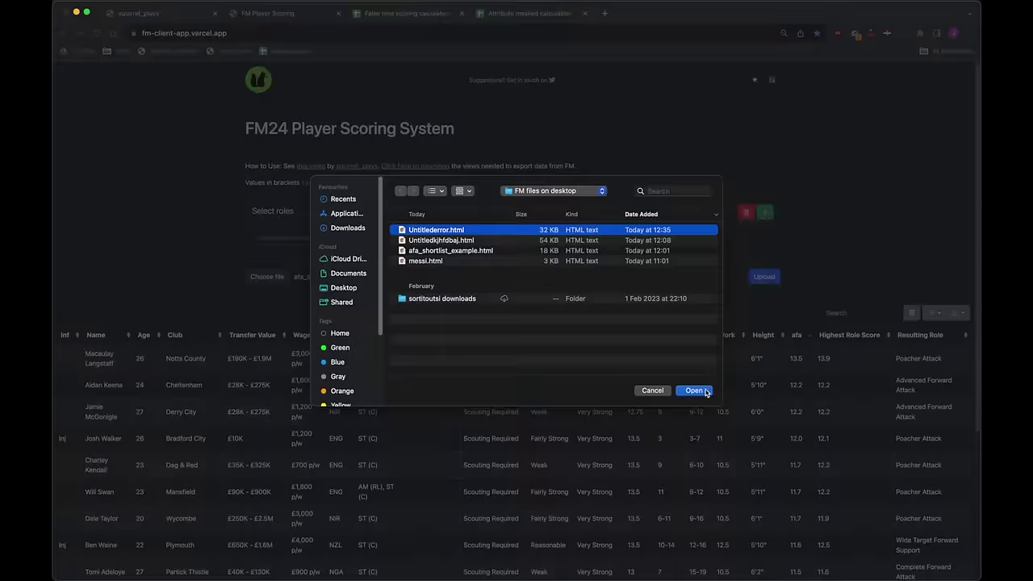
left_click(696, 391)
left_click(764, 277)
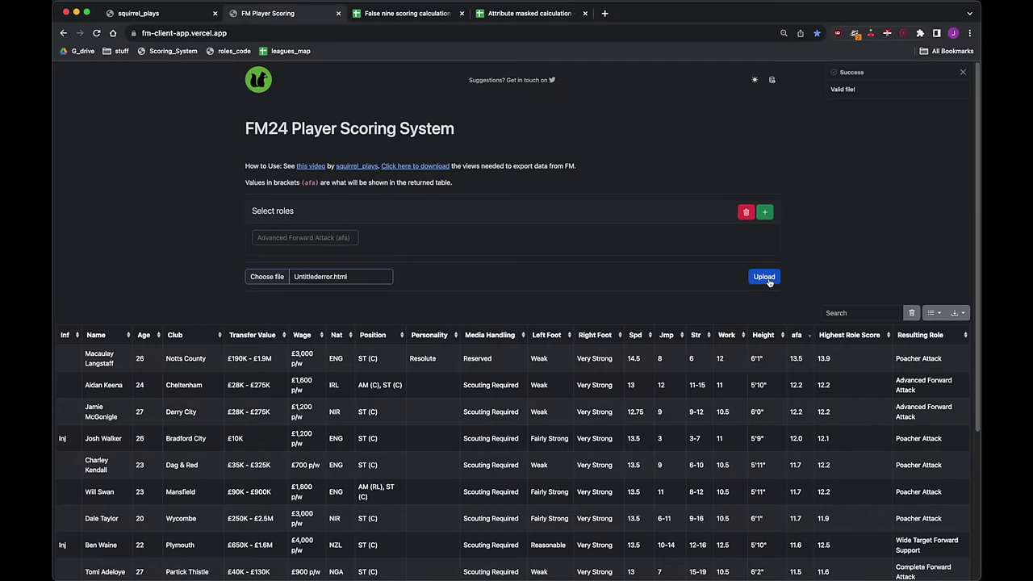